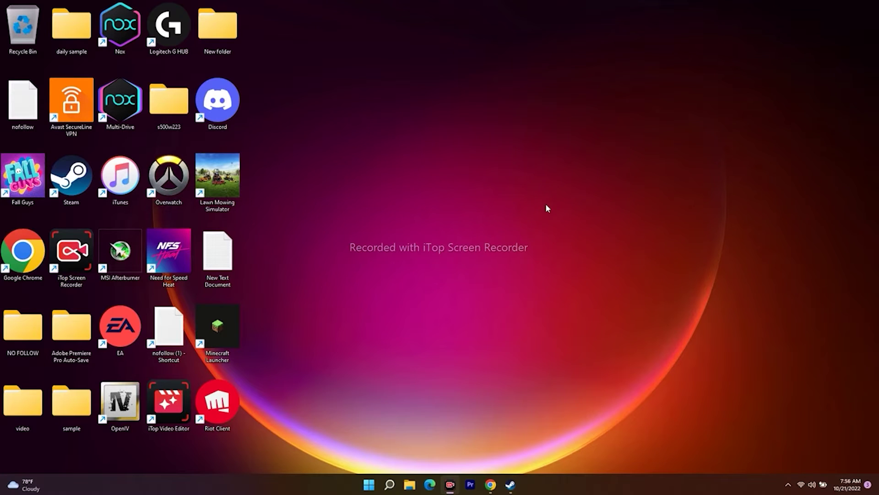
click(510, 484)
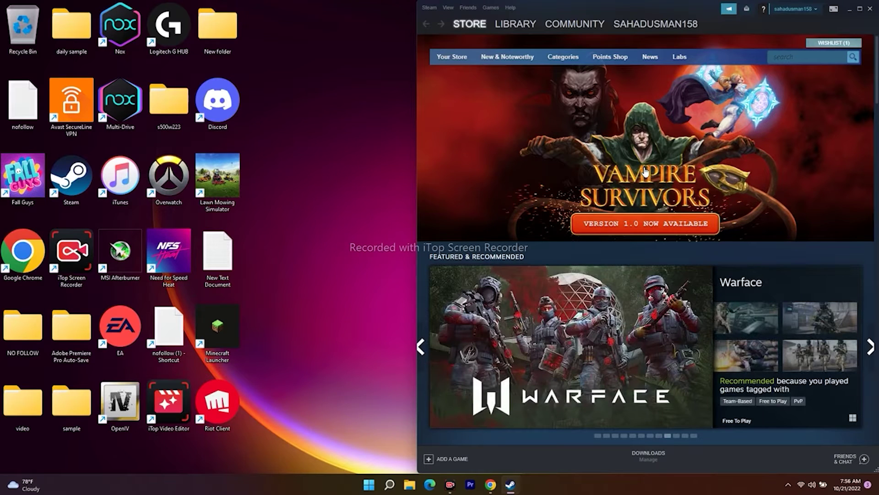
mouse_move(507, 31)
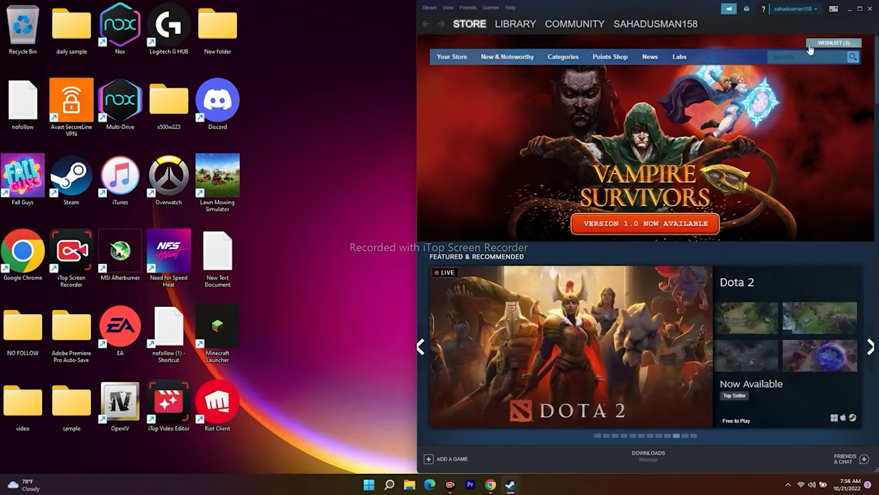
click(849, 9)
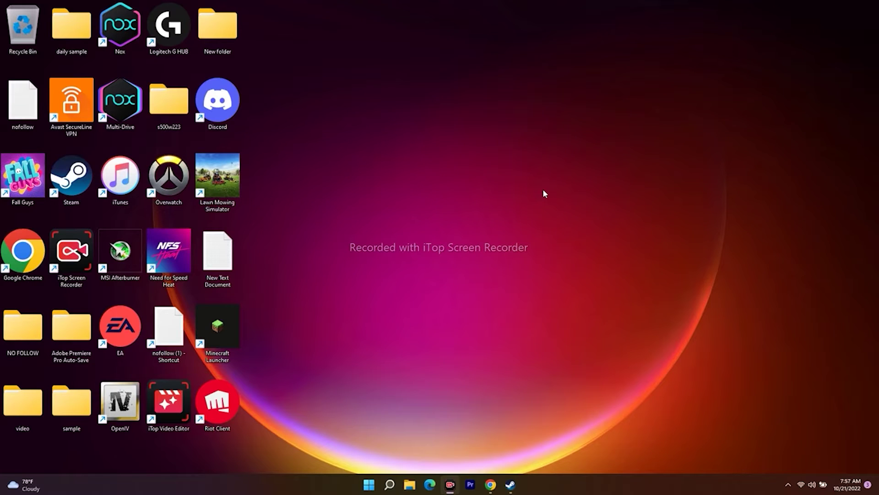
click(510, 484)
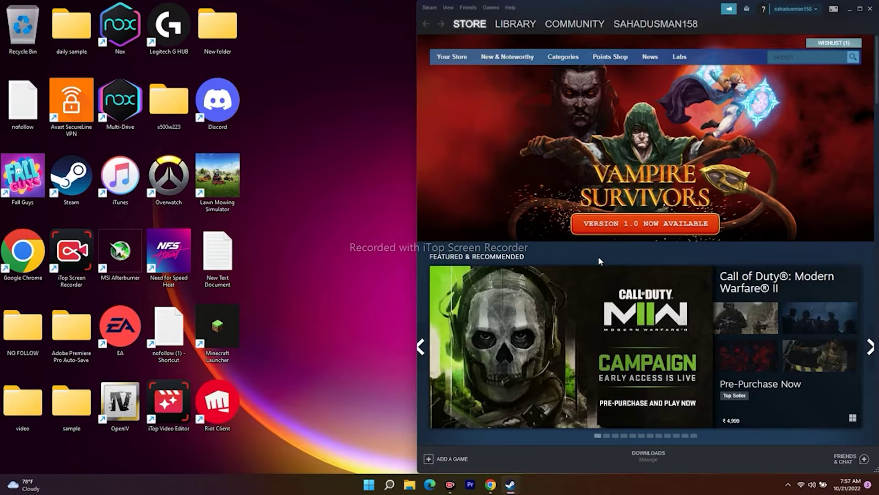
click(851, 9)
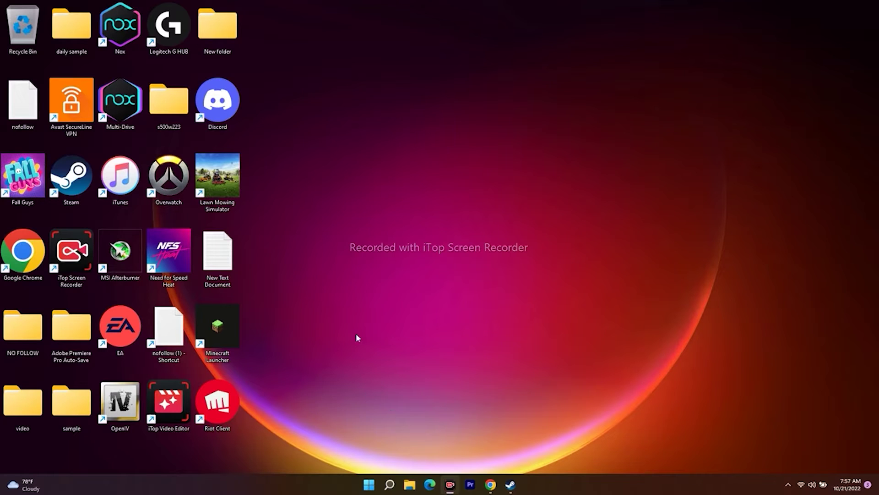
Step: Open Device Manager and expand the Display adapters category
right_click(370, 487)
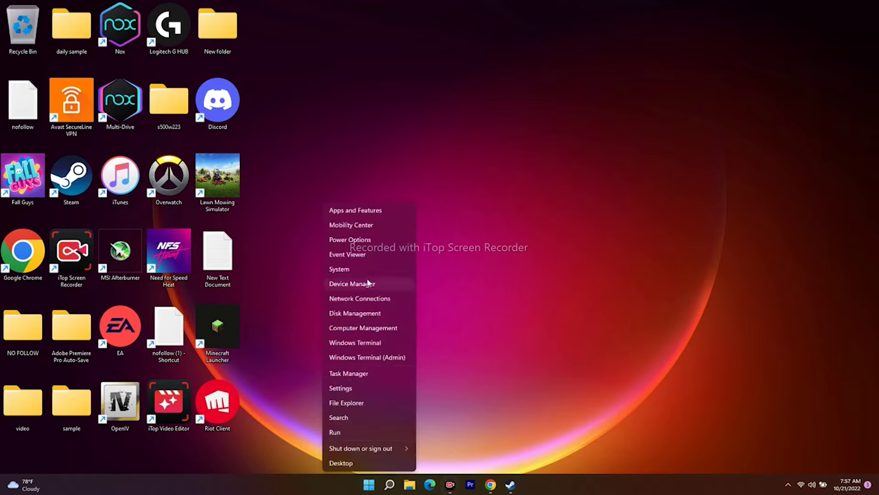
click(368, 283)
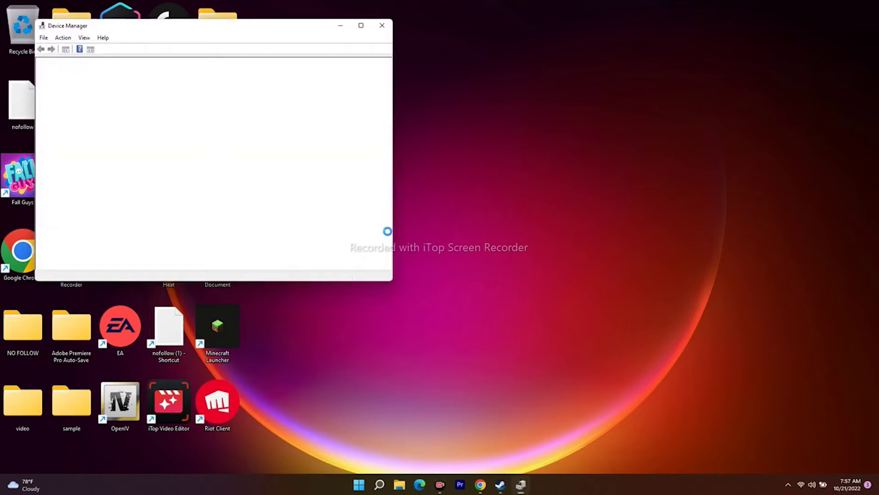
drag(222, 32, 487, 44)
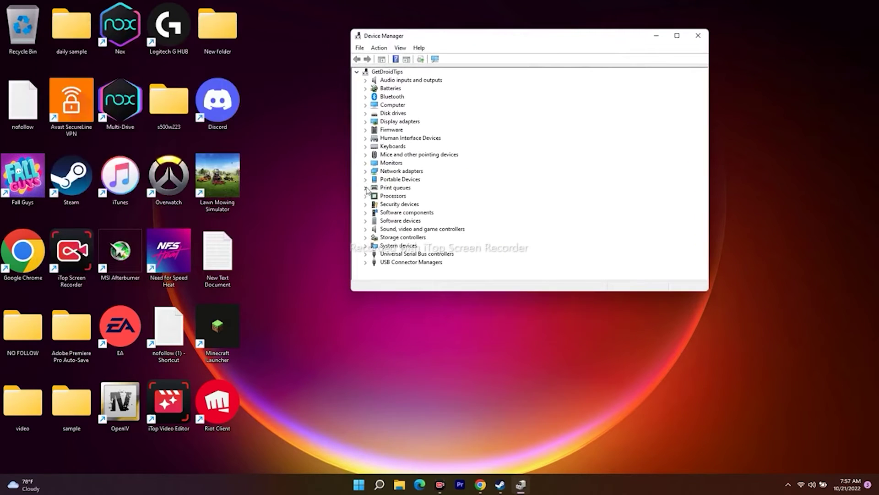
click(366, 121)
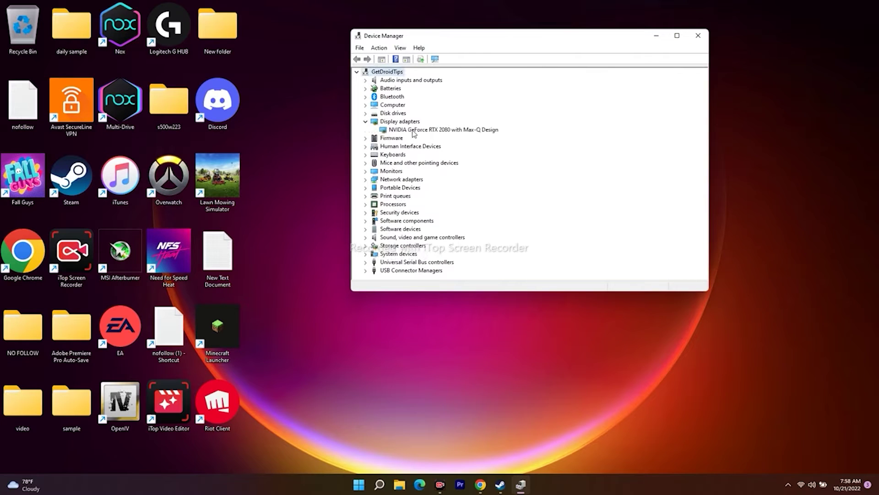
Step: View the driver information and update options in the NVIDIA GeForce RTX 2080 with Max-Q Design properties, and close Device Manager
right_click(445, 131)
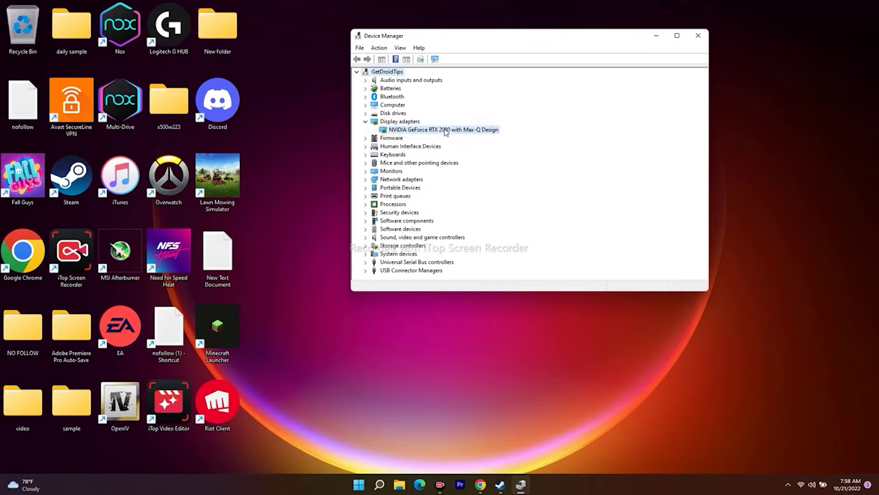
click(477, 184)
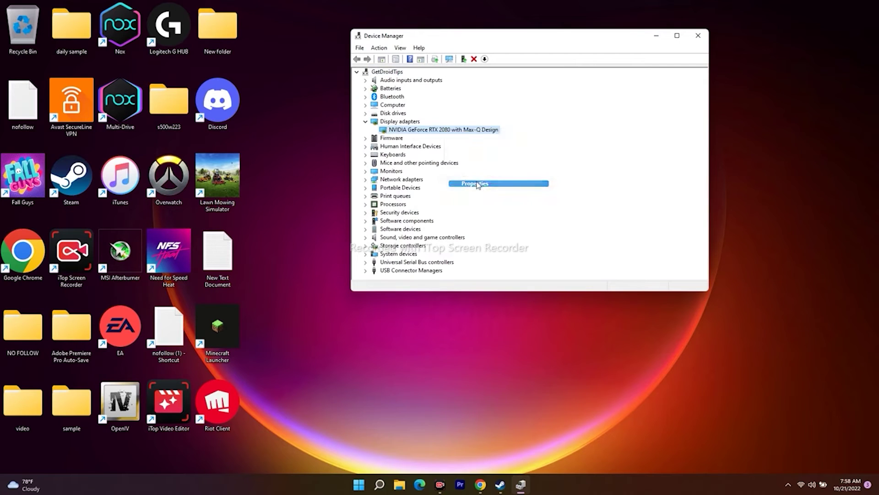
click(472, 79)
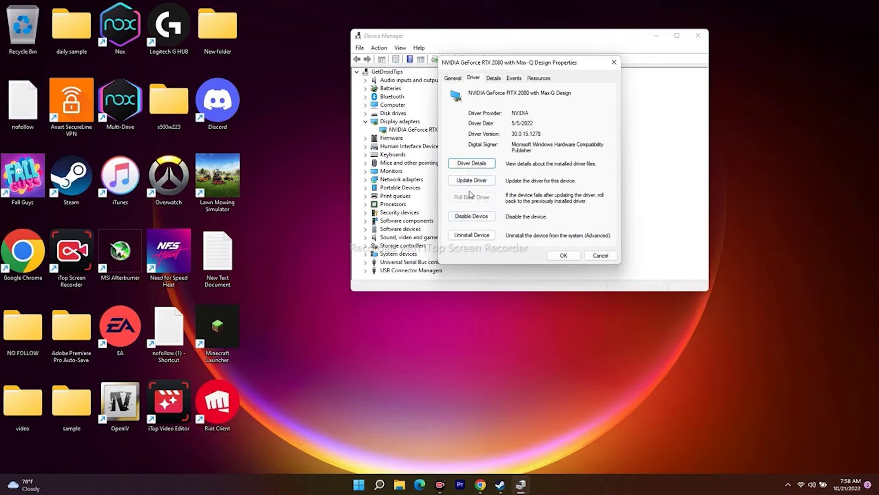
click(614, 62)
click(698, 36)
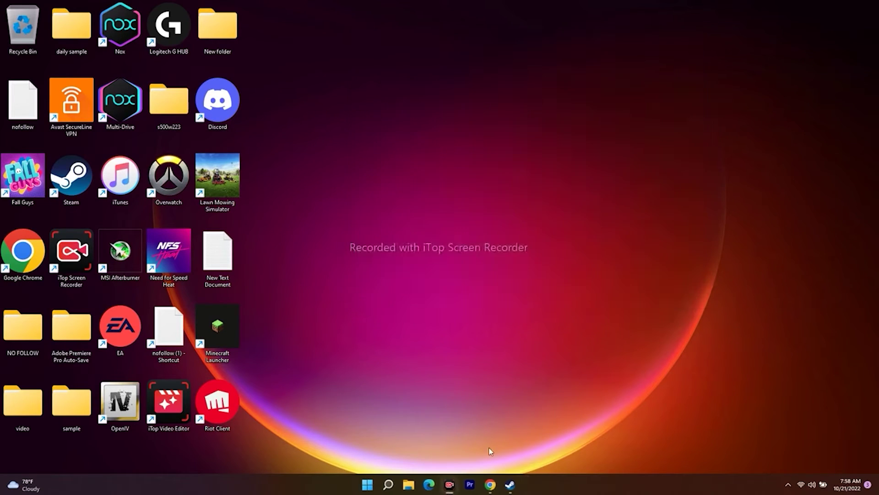
Step: Switch to Chrome, bring up the official GeForce drivers page, decline its push notifications and accept cookies
click(490, 484)
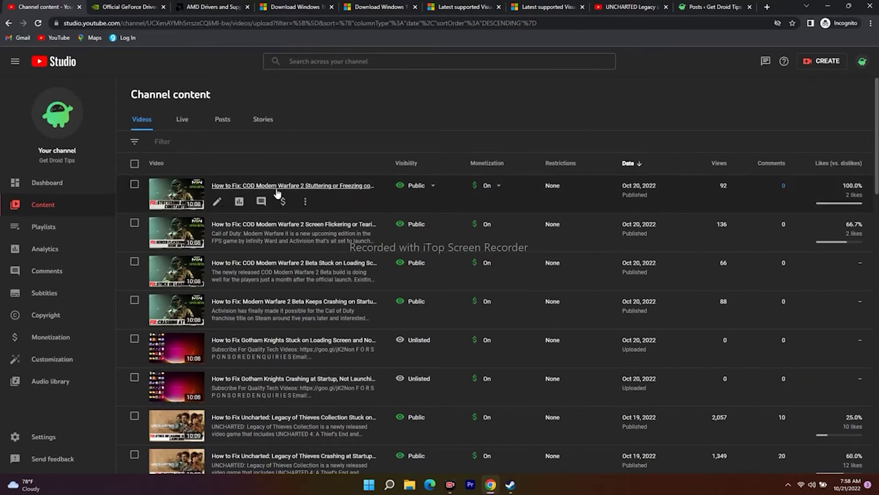
click(137, 6)
click(474, 109)
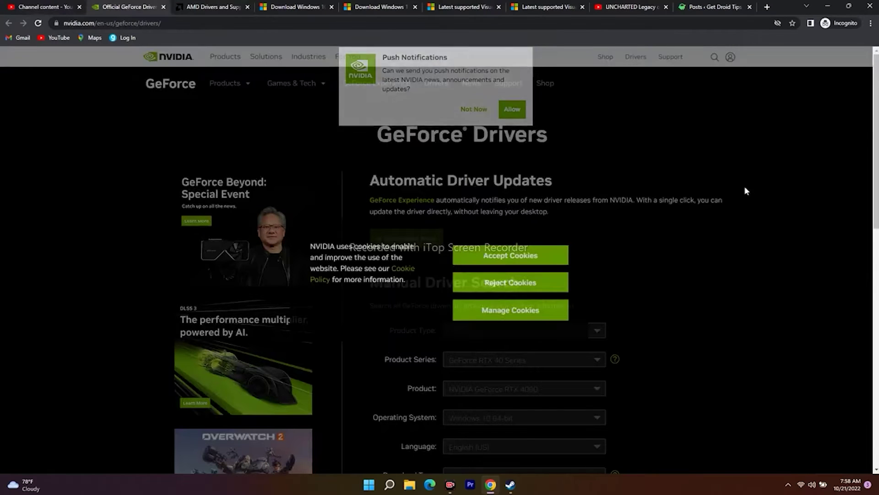
scroll(760, 190, down, 3)
click(456, 258)
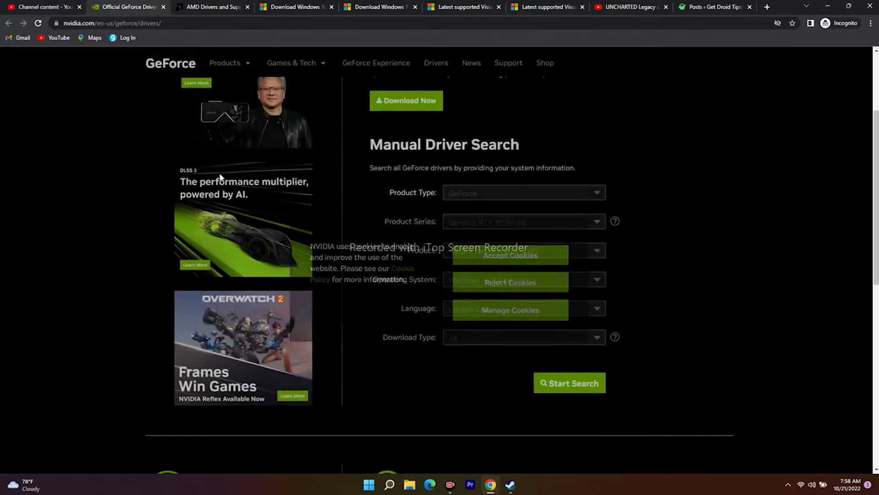
scroll(431, 280, up, 3)
click(198, 10)
click(129, 7)
scroll(811, 273, down, 3)
scroll(811, 272, up, 2)
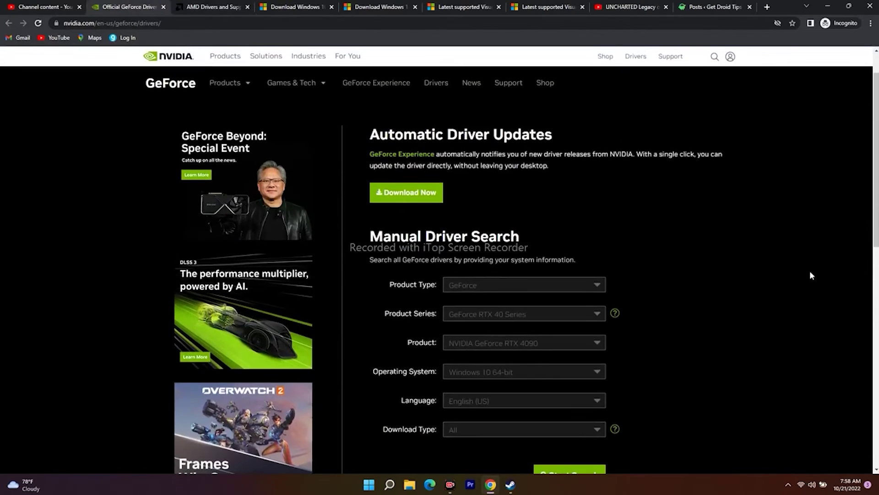
Step: Run a manual driver search with GeForce as the product type, keeping the other search criteria at their defaults
scroll(810, 273, down, 2)
scroll(811, 275, down, 1)
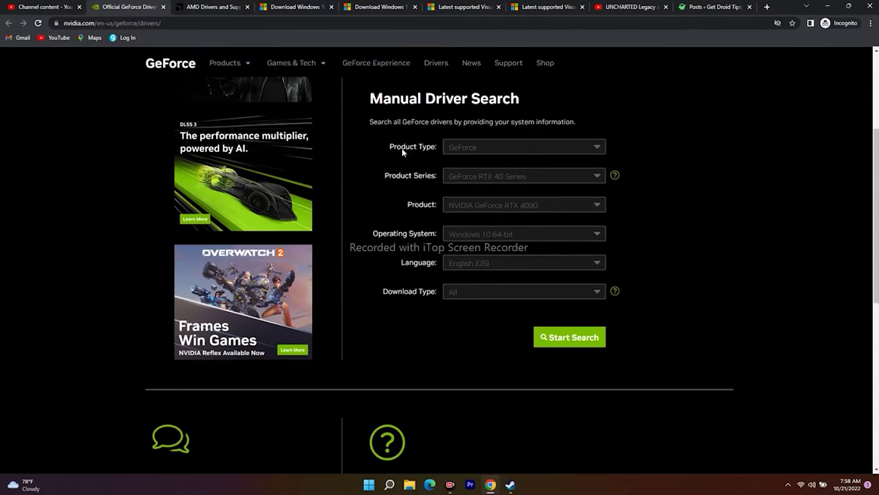
click(549, 151)
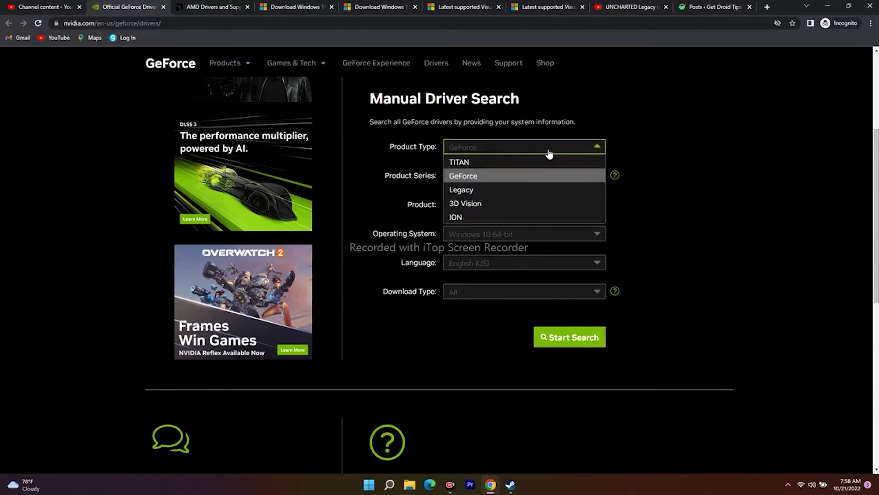
click(490, 176)
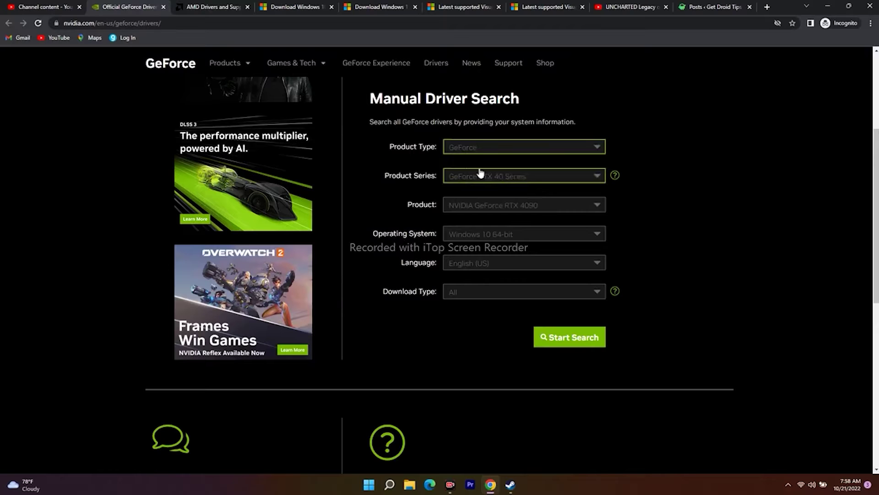
scroll(595, 197, down, 1)
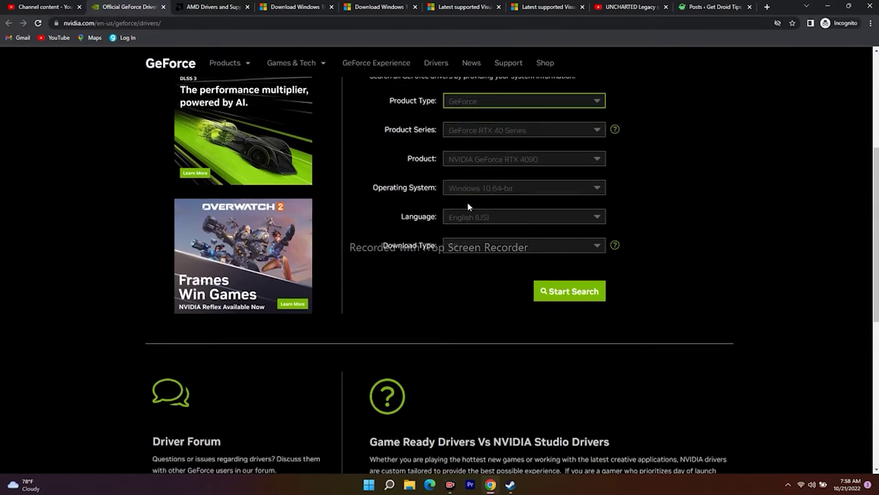
scroll(744, 246, down, 8)
scroll(525, 207, up, 6)
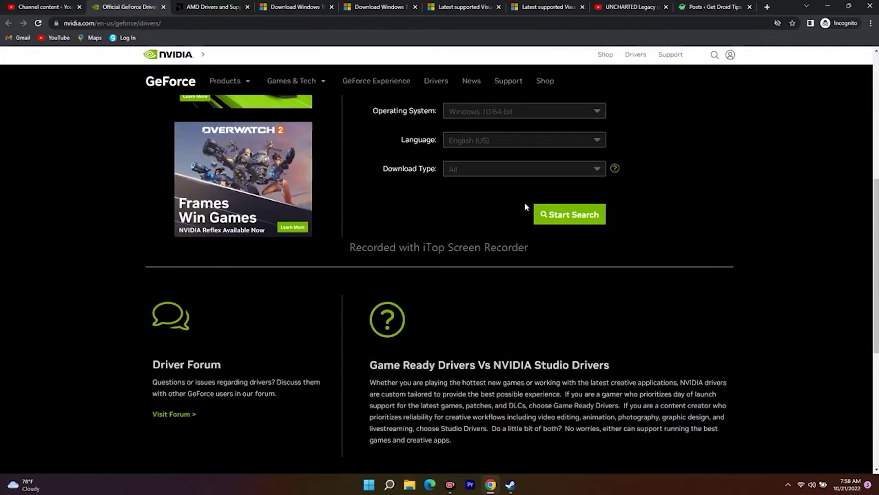
Step: View the product selection and driver download resources on the AMD Drivers and Support page
click(214, 6)
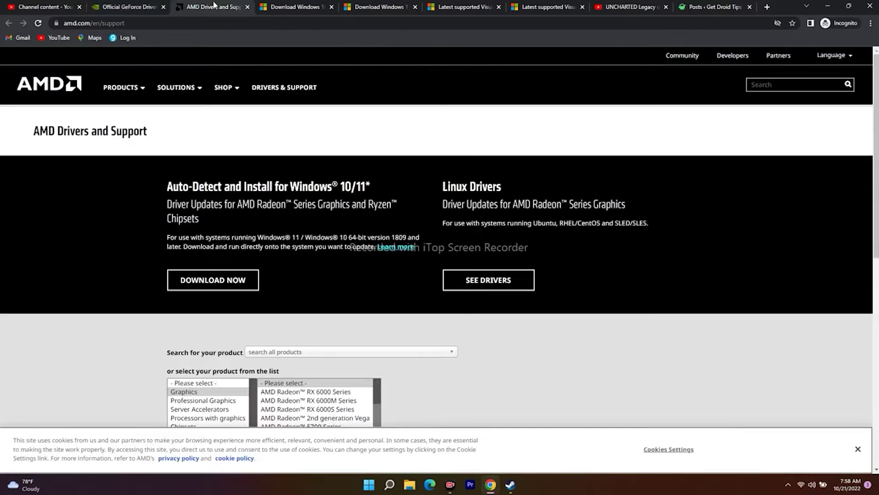
scroll(667, 181, down, 6)
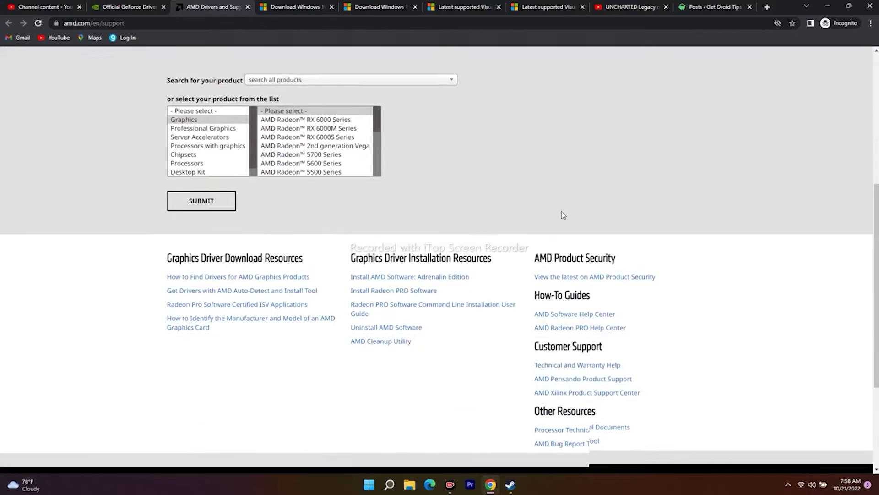
scroll(564, 215, up, 2)
Step: Examine the NVIDIA driver results and the manual search criteria on the GeForce drivers page
click(128, 7)
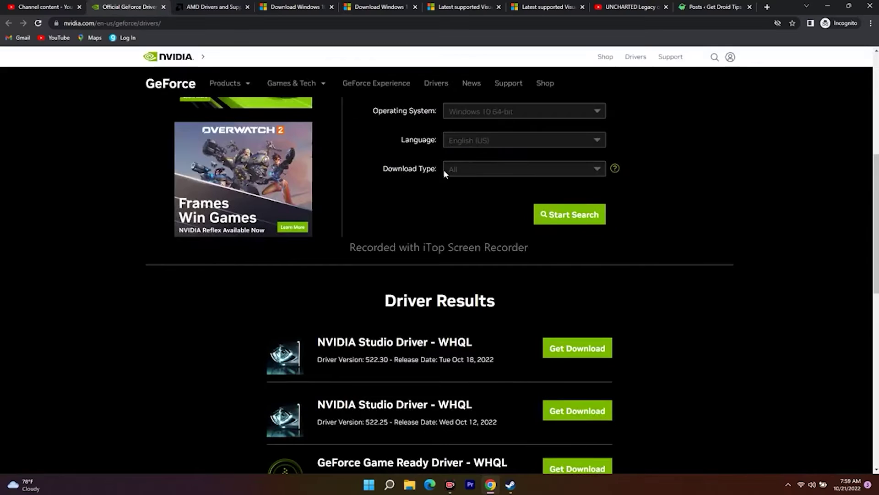
scroll(792, 234, down, 4)
scroll(792, 234, up, 1)
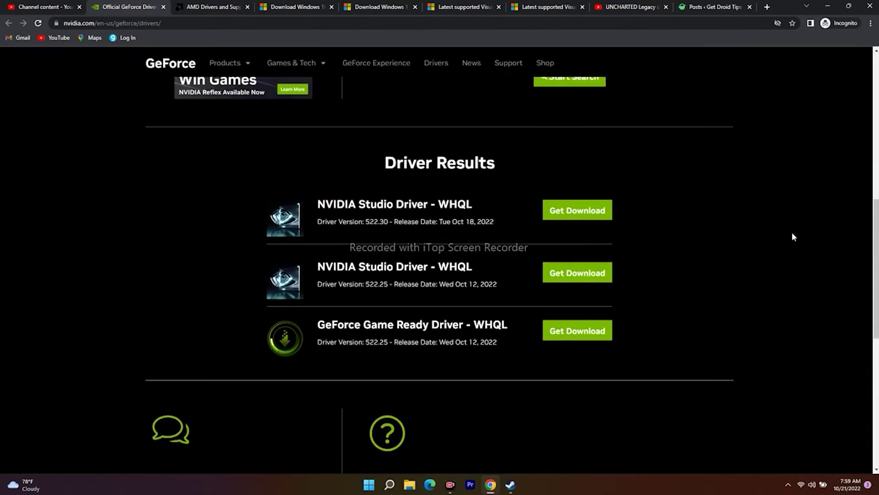
scroll(792, 235, up, 8)
scroll(793, 234, down, 6)
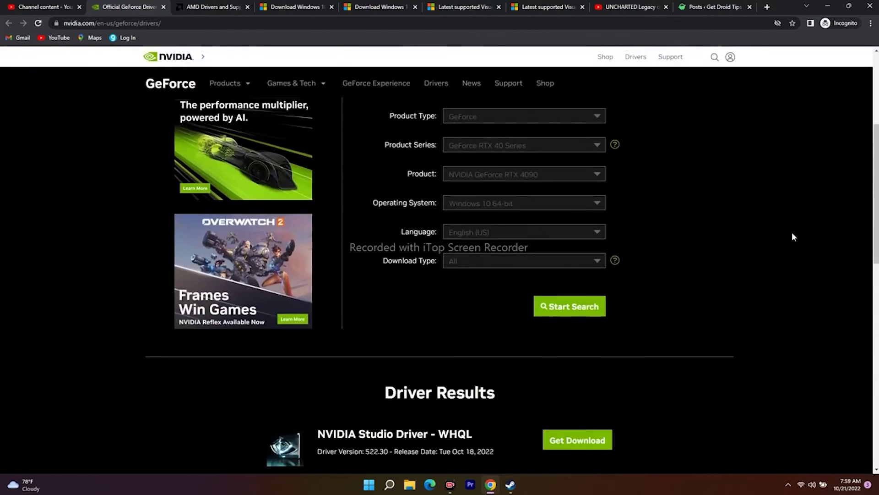
scroll(794, 237, down, 2)
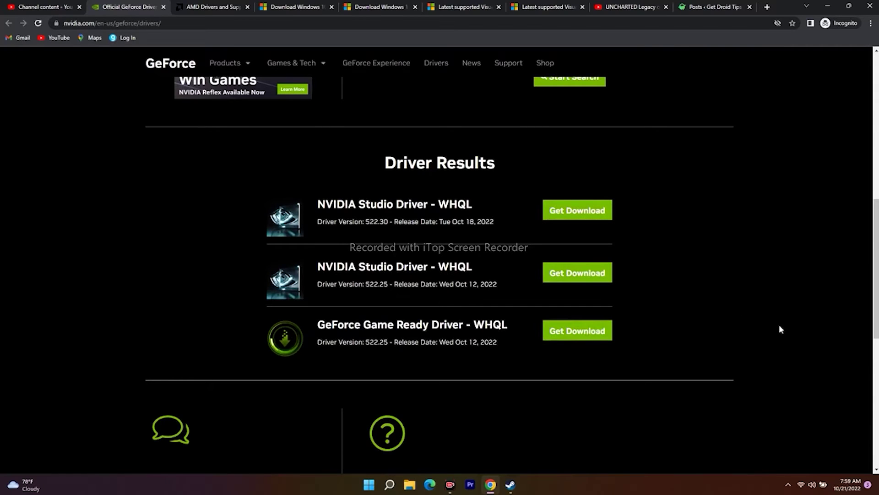
scroll(781, 330, down, 8)
scroll(780, 326, up, 10)
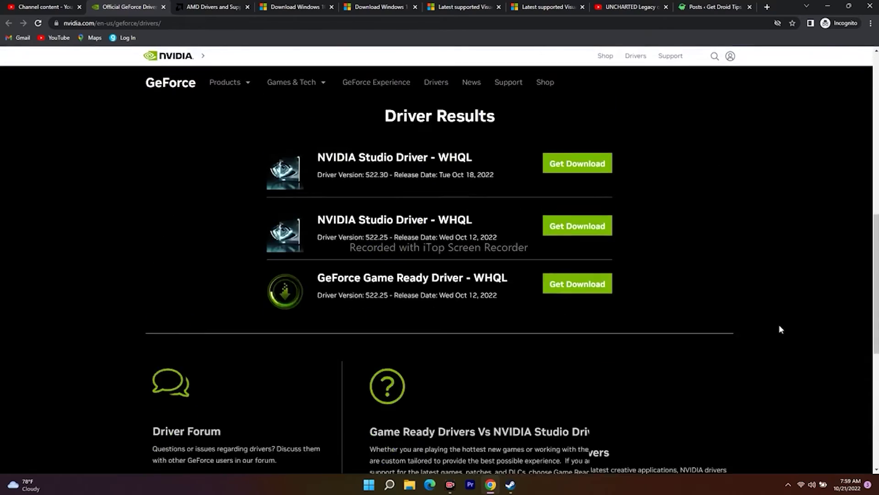
scroll(780, 328, up, 3)
scroll(780, 328, down, 8)
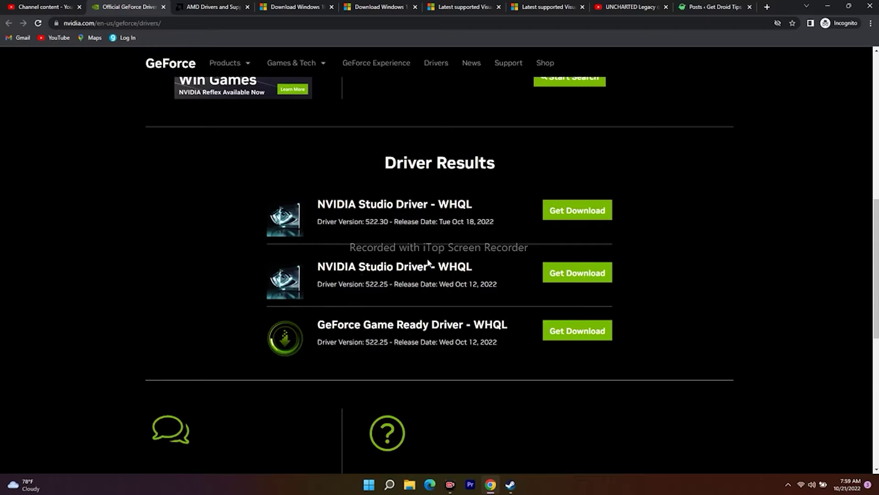
scroll(738, 311, up, 5)
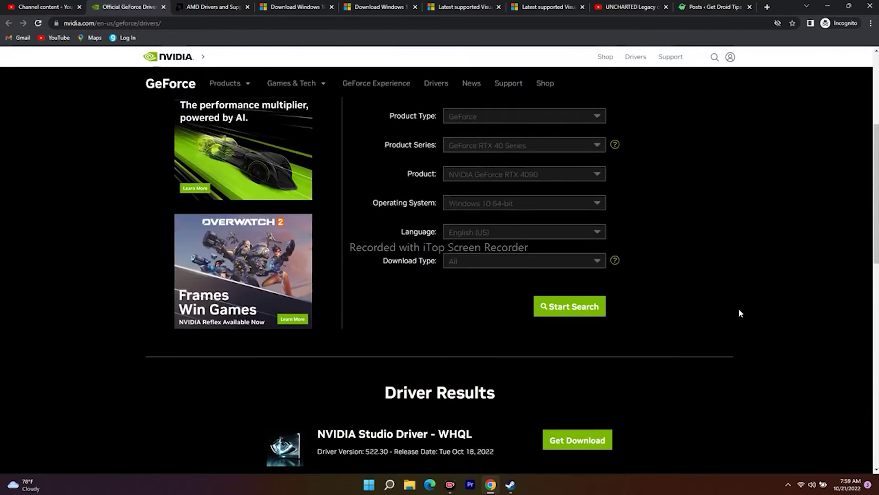
Step: Reselect GeForce as the product type in the manual driver search and review the driver results list
click(491, 117)
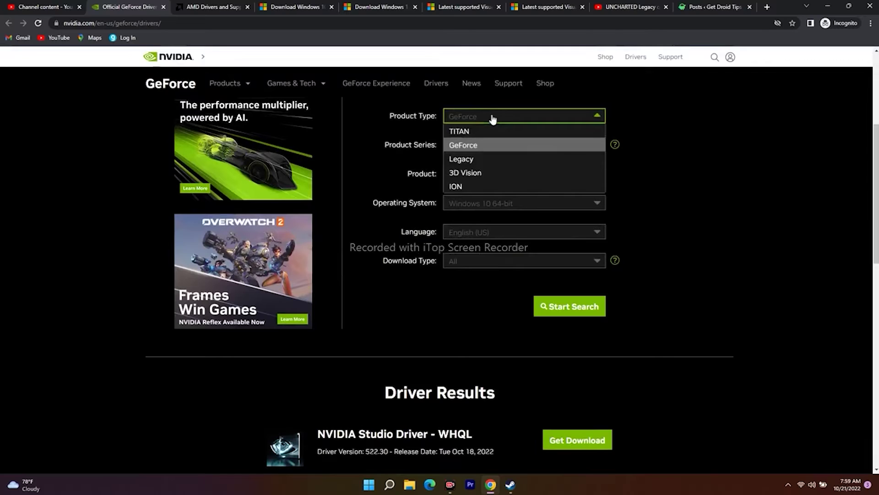
click(480, 149)
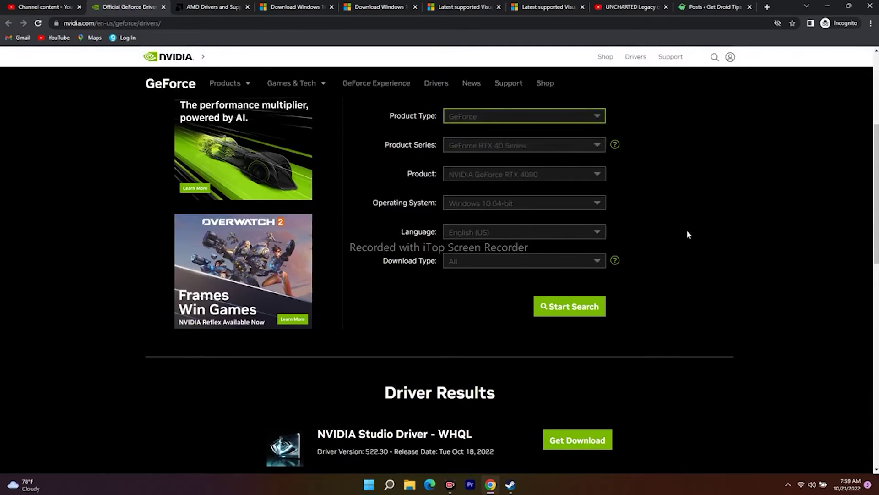
scroll(710, 242, down, 2)
scroll(711, 245, down, 3)
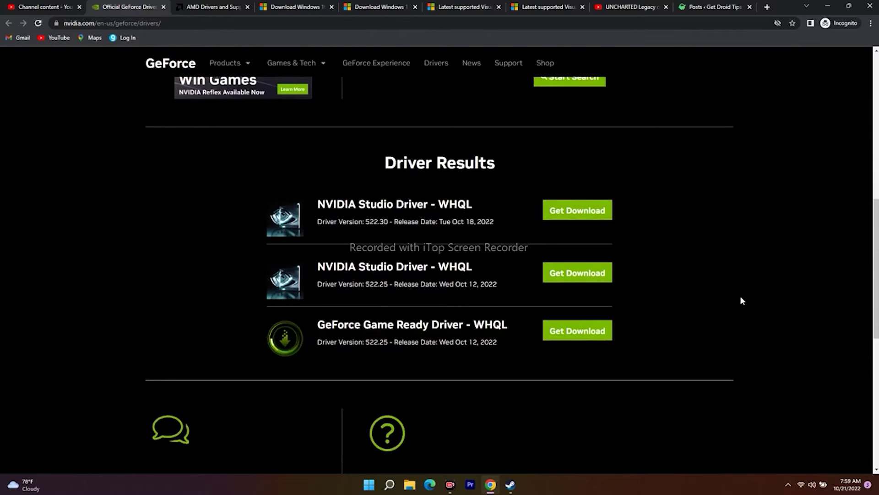
scroll(771, 289, up, 5)
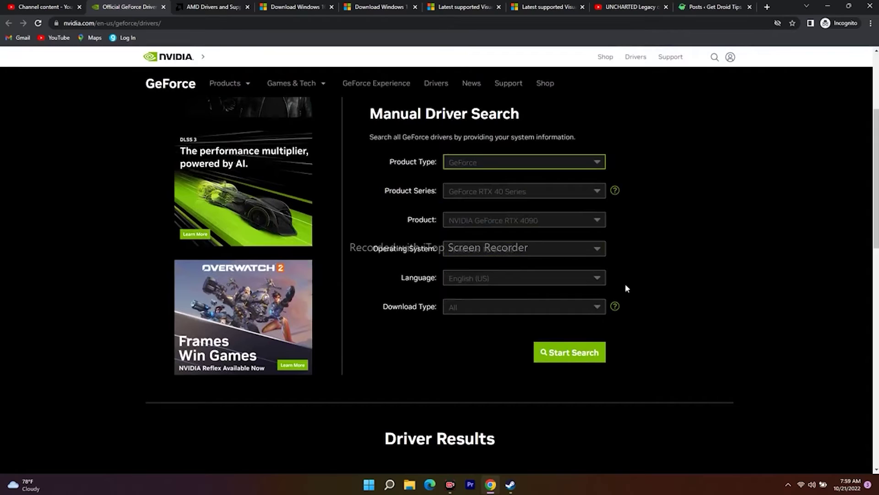
Step: Review the Studio and Game Ready driver entries in the NVIDIA driver results
scroll(729, 301, down, 6)
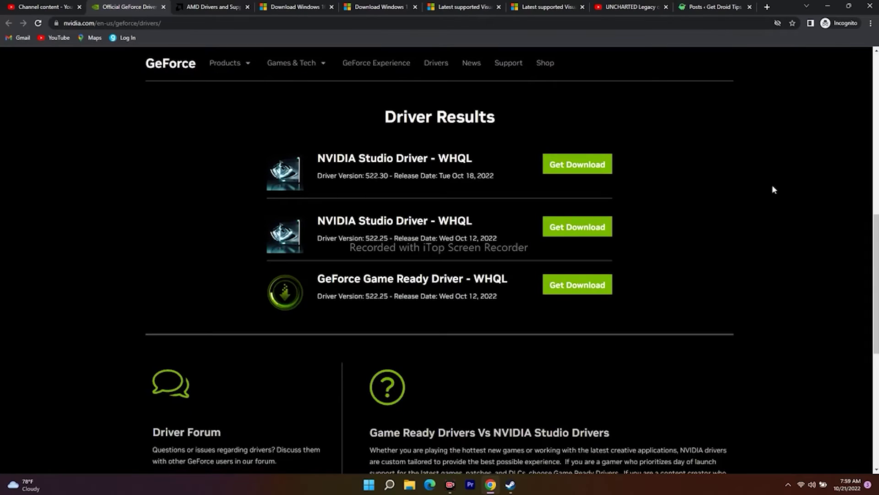
double_click(333, 220)
click(512, 222)
Step: On the AMD support page, submit the product selection Graphics, AMD Radeon RX 6000 Series, AMD Radeon RX 6800 Series, AMD Radeon RX 6800
click(187, 7)
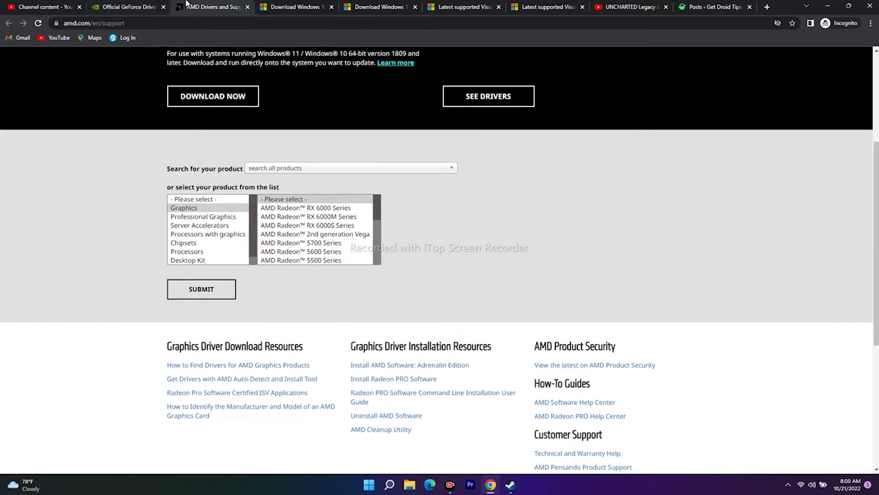
scroll(757, 255, down, 3)
scroll(204, 198, up, 2)
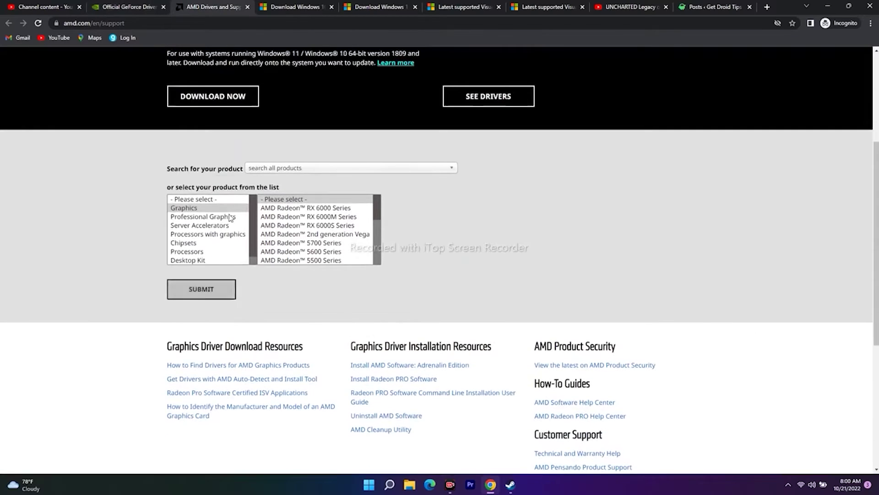
click(209, 208)
click(320, 209)
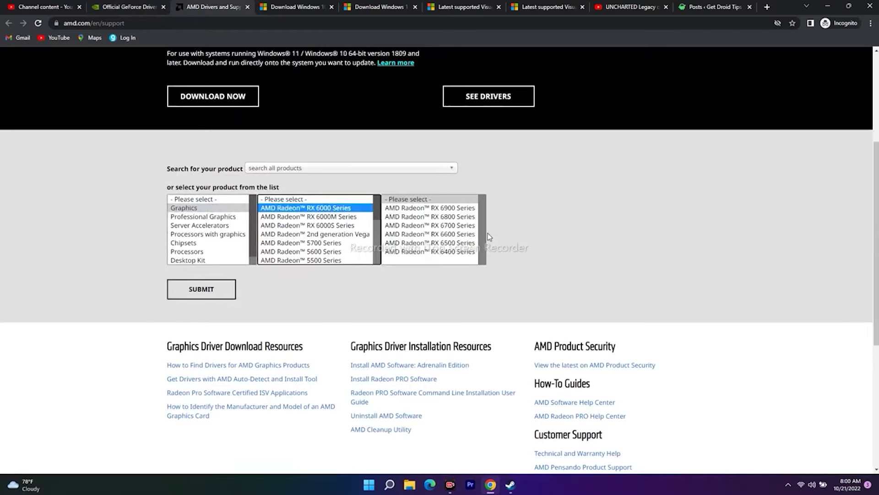
click(438, 215)
click(529, 217)
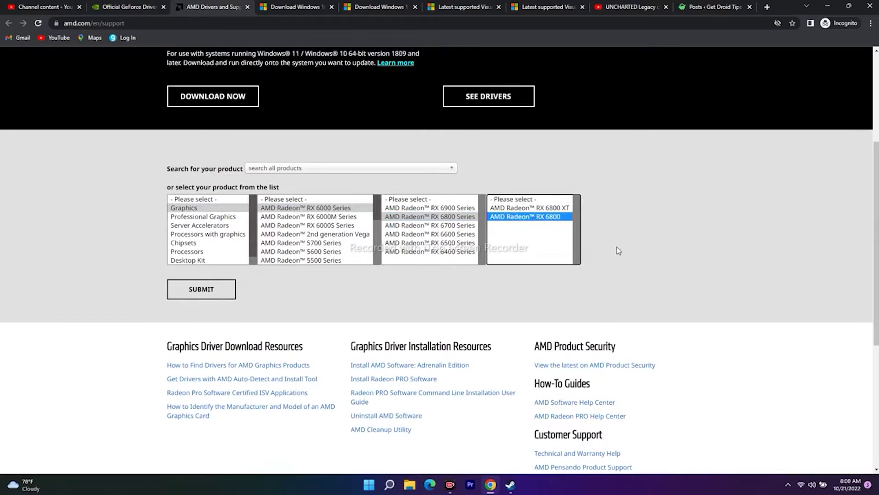
click(181, 295)
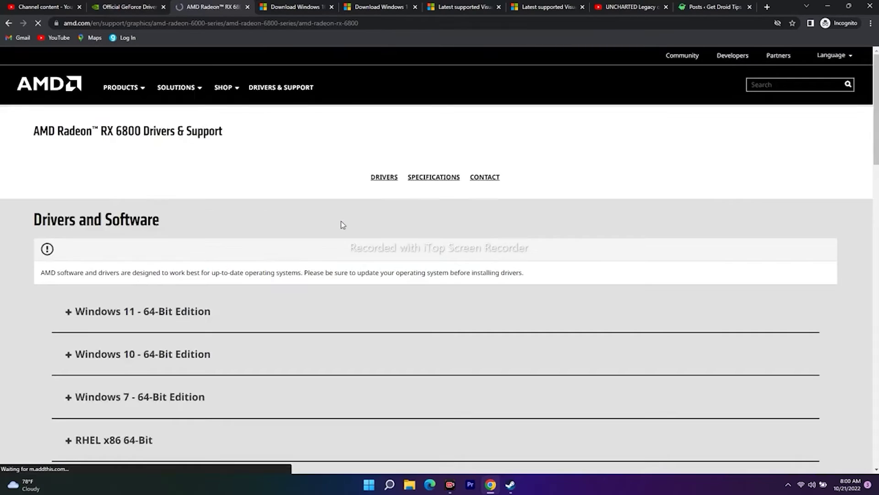
Step: Examine the operating system driver lists, knowledge base and specifications on the AMD Radeon RX 6800 support page
scroll(443, 246, down, 5)
scroll(443, 248, down, 4)
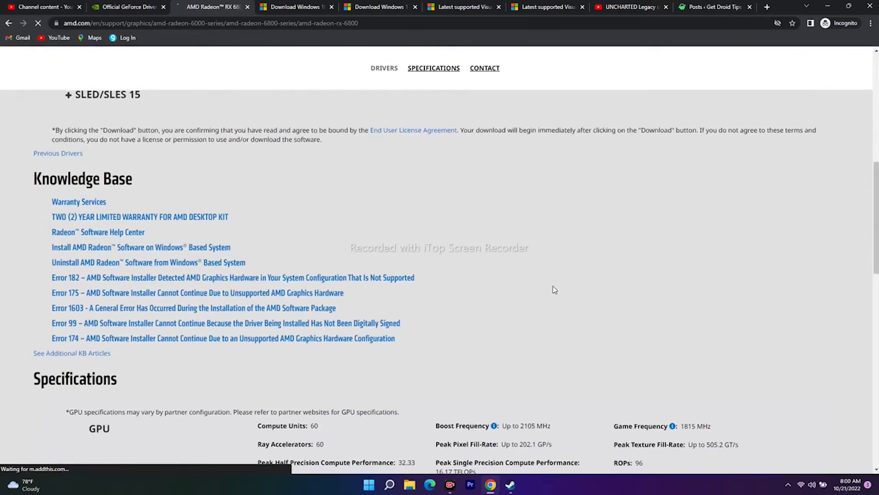
scroll(554, 288, up, 7)
scroll(556, 288, down, 3)
scroll(558, 289, down, 5)
scroll(558, 289, up, 5)
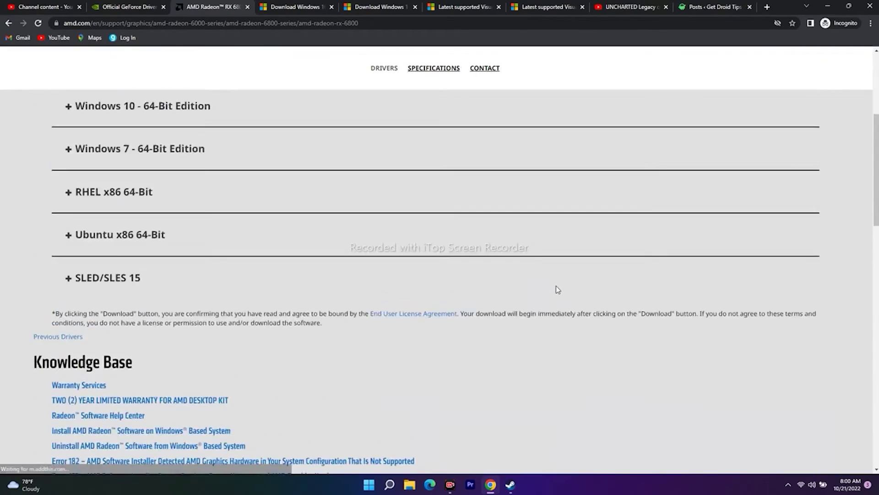
scroll(558, 289, up, 5)
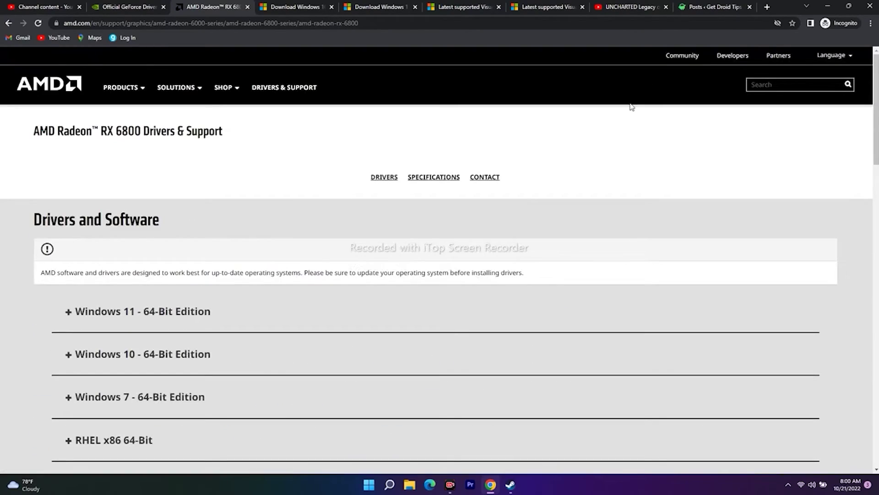
click(828, 6)
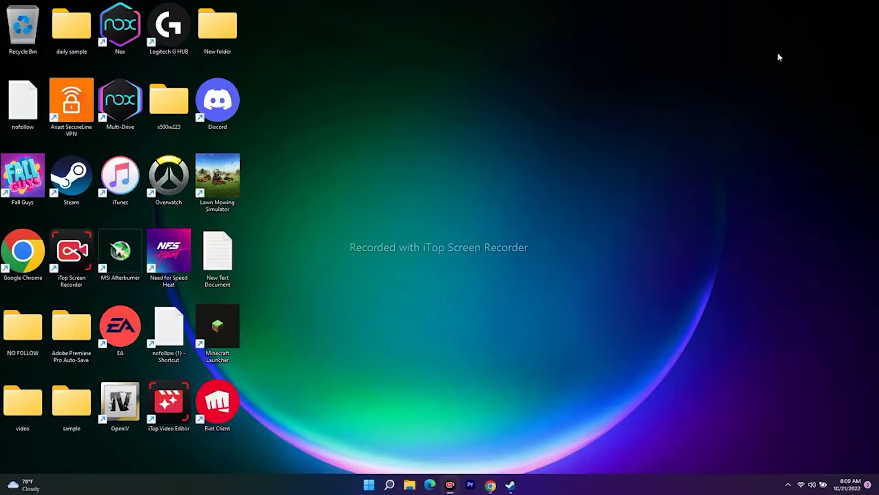
right_click(550, 184)
click(595, 243)
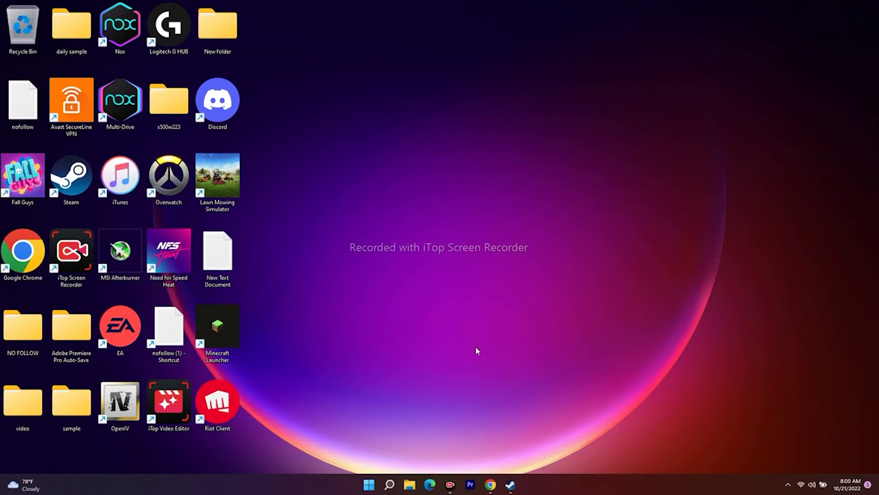
click(490, 484)
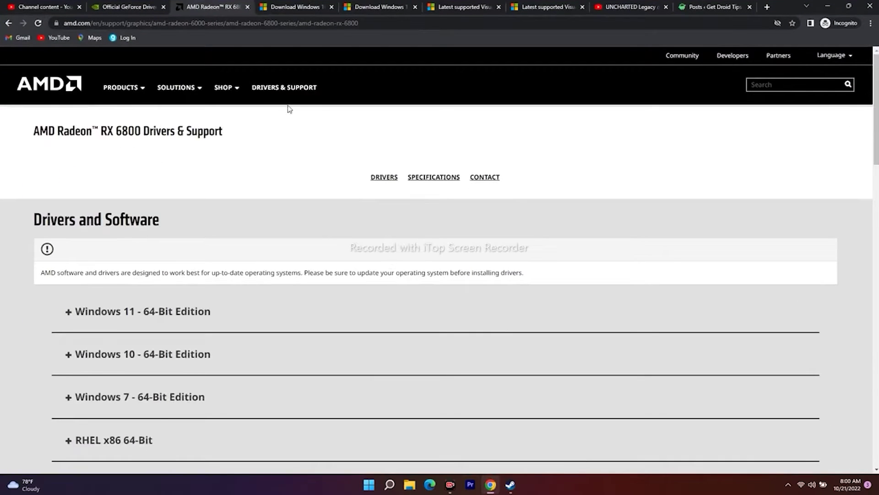
Step: Revisit the NVIDIA GeForce drivers page and return the AMD Radeon RX 6800 page to the Drivers and Support product selection
click(129, 6)
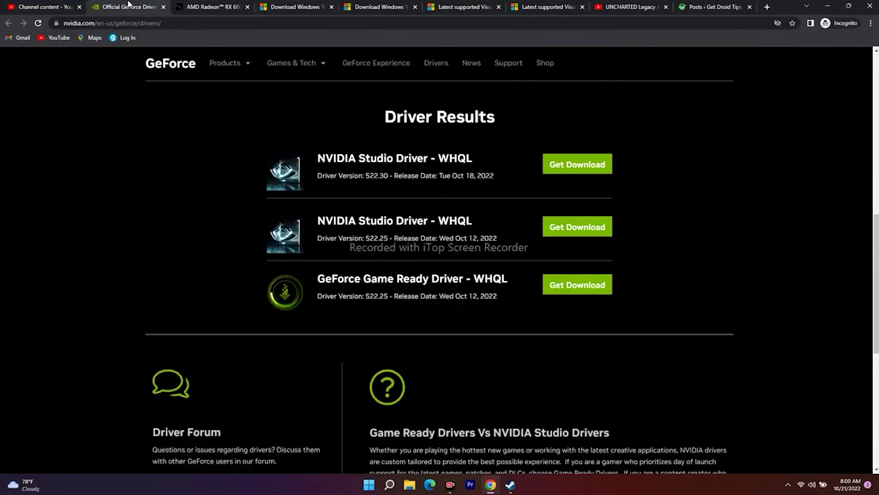
click(187, 7)
click(114, 7)
click(8, 26)
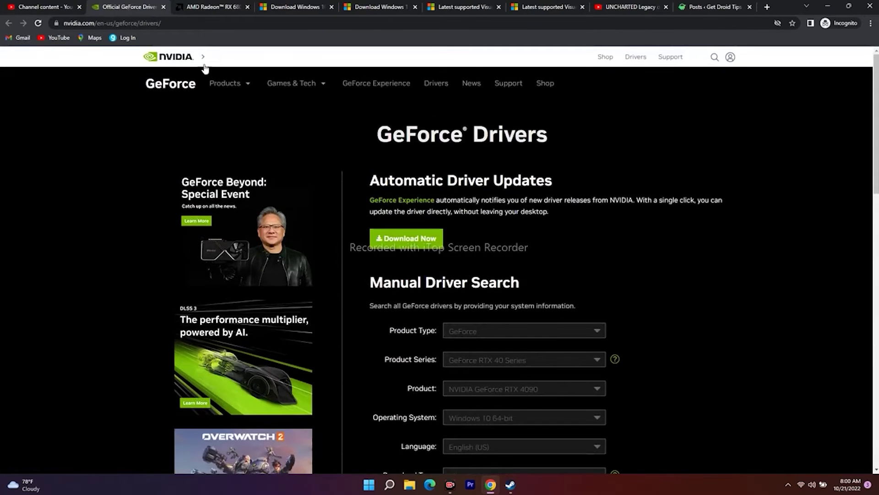
click(202, 7)
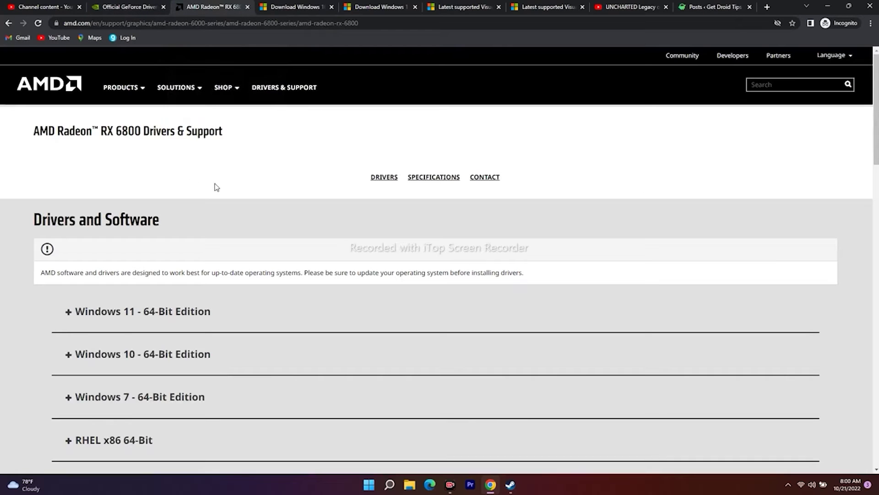
click(8, 23)
Step: Run the NVIDIA manual driver search again with the existing criteria and review the driver results
click(131, 4)
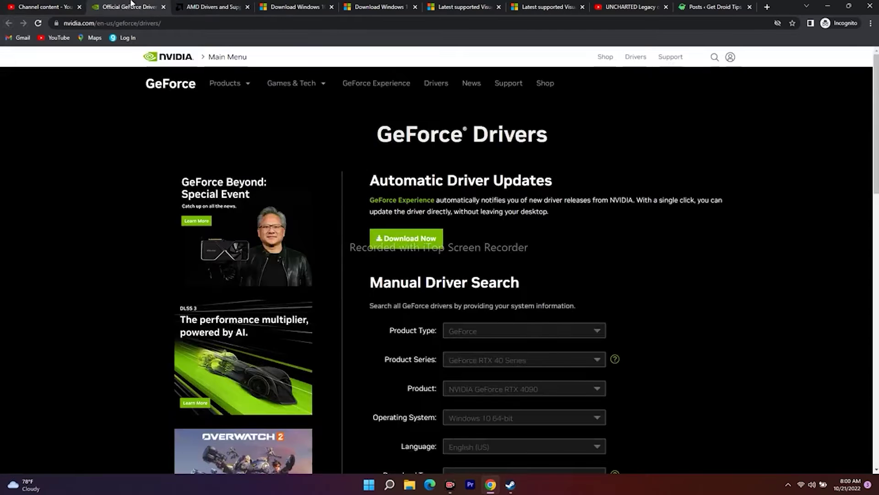
scroll(709, 245, down, 3)
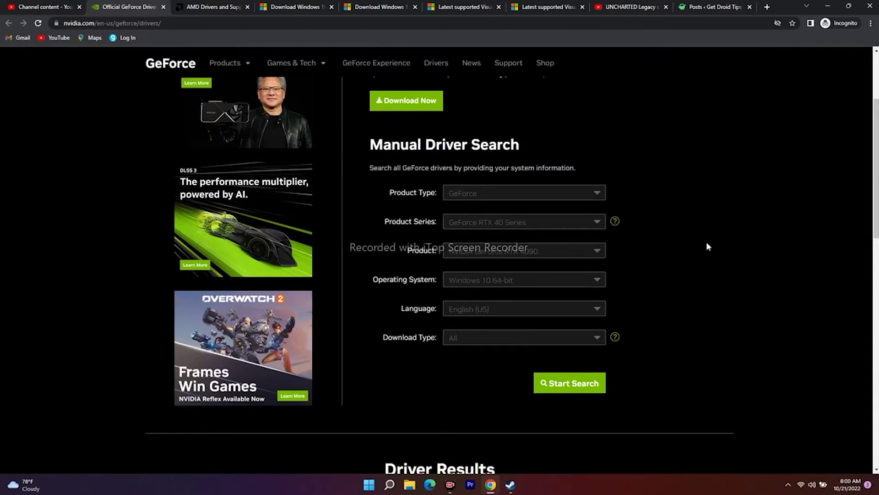
scroll(706, 242, up, 1)
click(548, 432)
scroll(774, 255, down, 2)
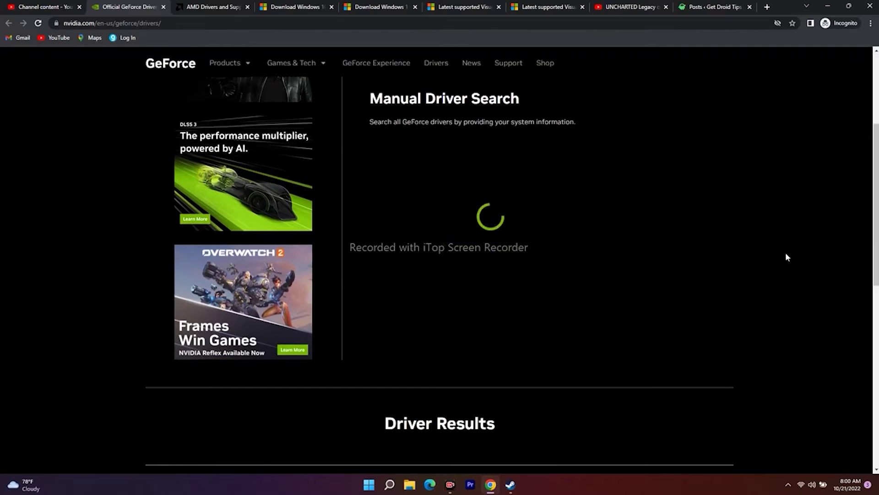
scroll(637, 200, down, 5)
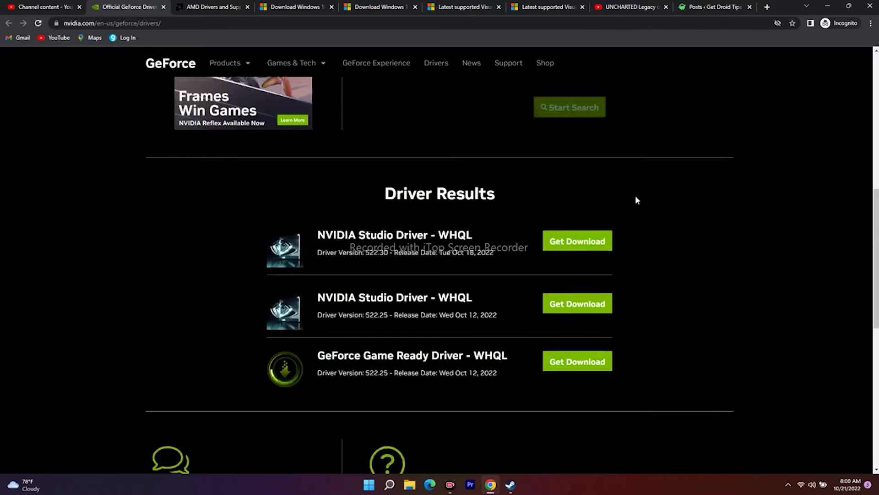
scroll(619, 242, up, 3)
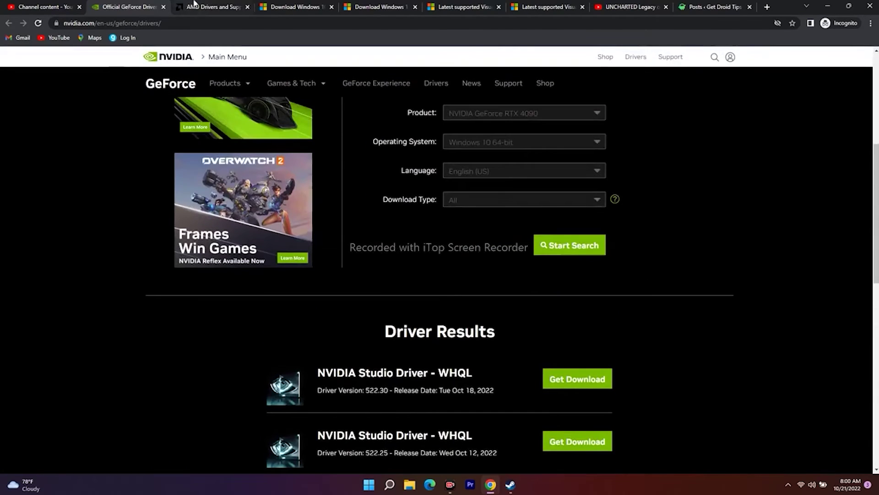
Step: View the AMD product selection and the Auto-Detect and Install section, and minimize the browser
click(195, 5)
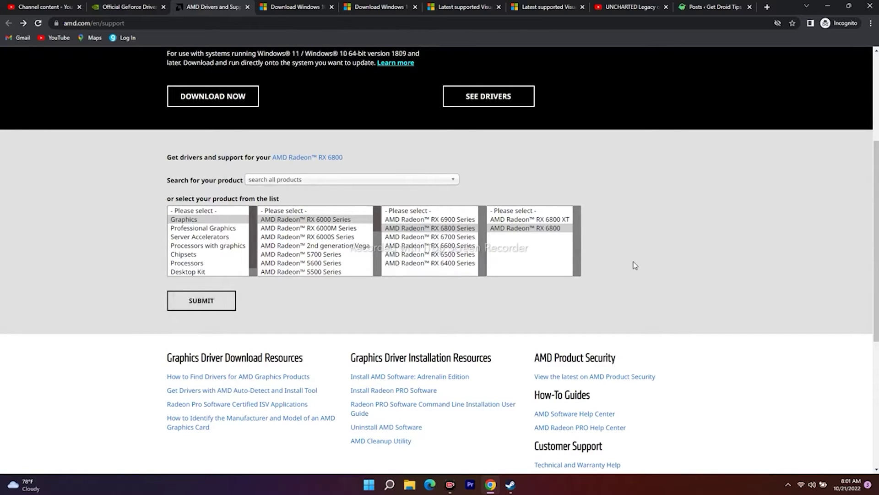
scroll(462, 225, up, 2)
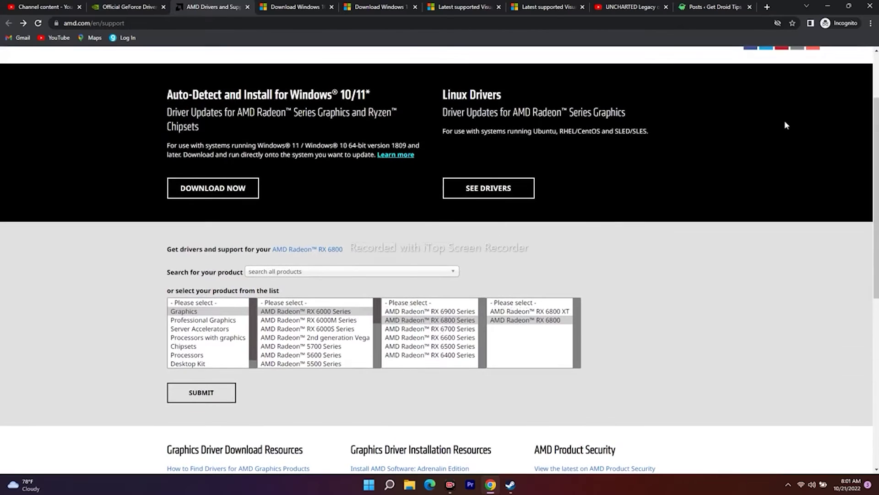
click(827, 6)
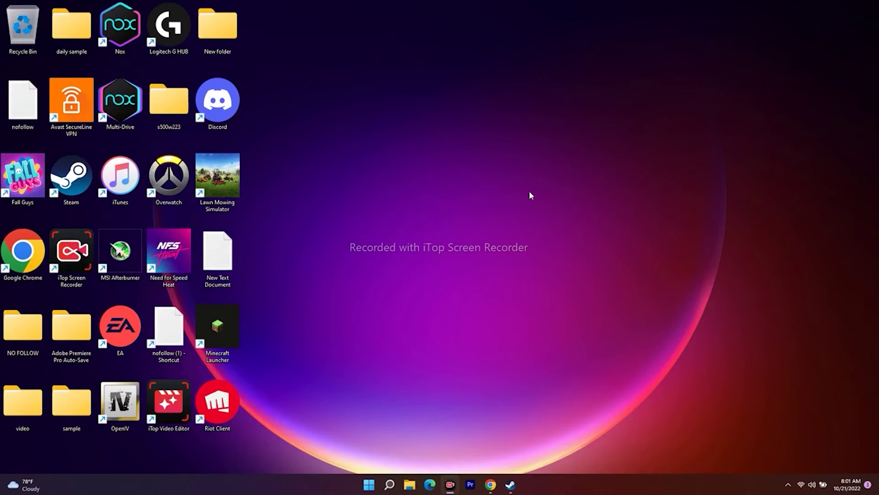
Step: Switch to Steam, maximize its window and open the game library
click(511, 484)
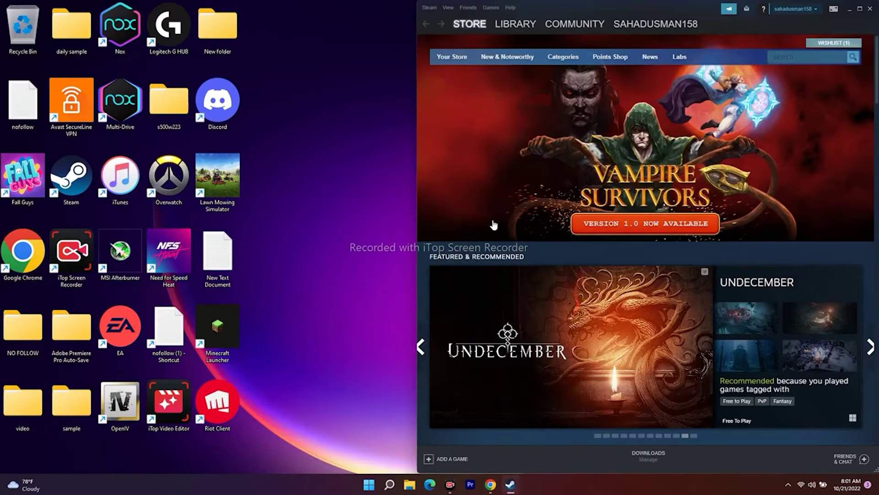
click(860, 9)
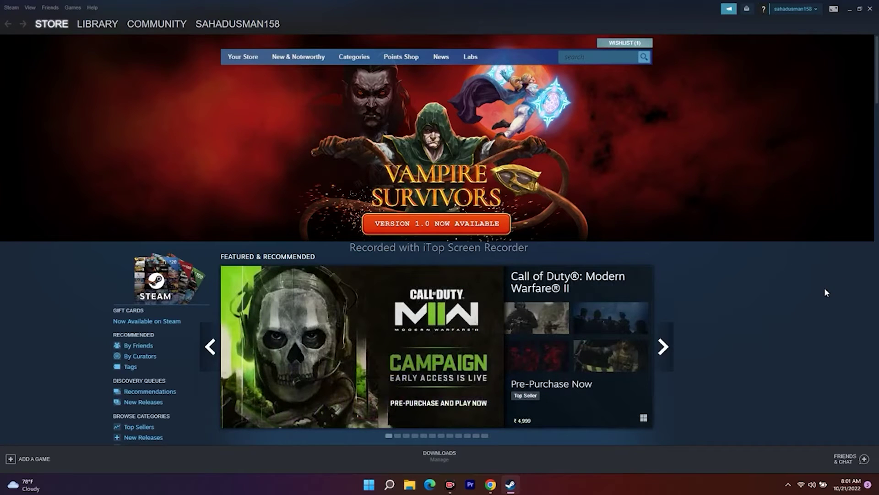
mouse_move(54, 25)
click(97, 24)
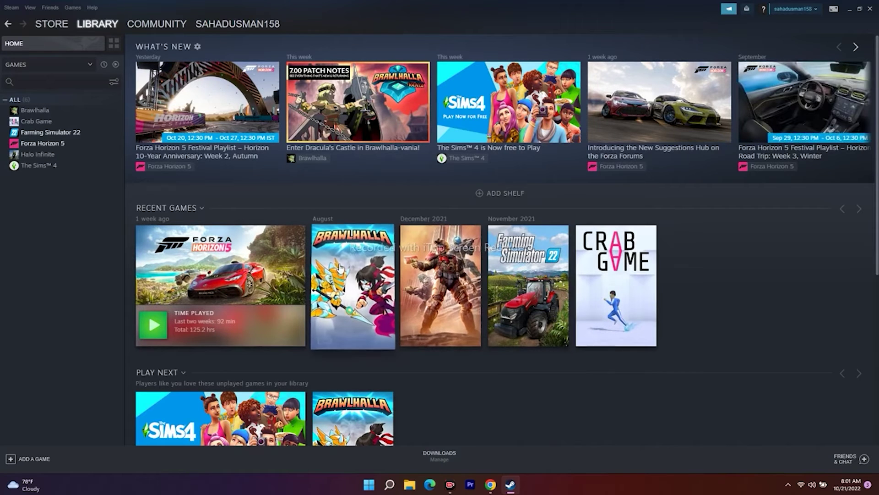
Step: Start verifying the integrity of Forza Horizon 5's local game files from its properties, and close the properties window
mouse_move(339, 268)
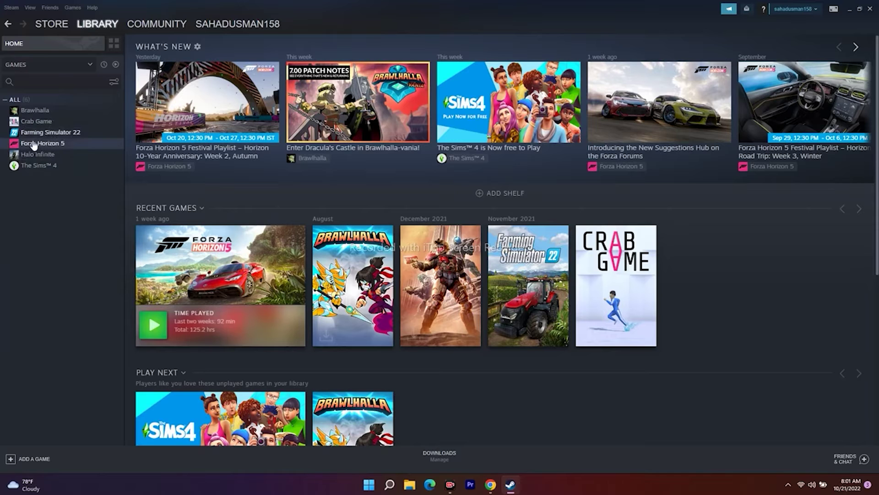
click(48, 147)
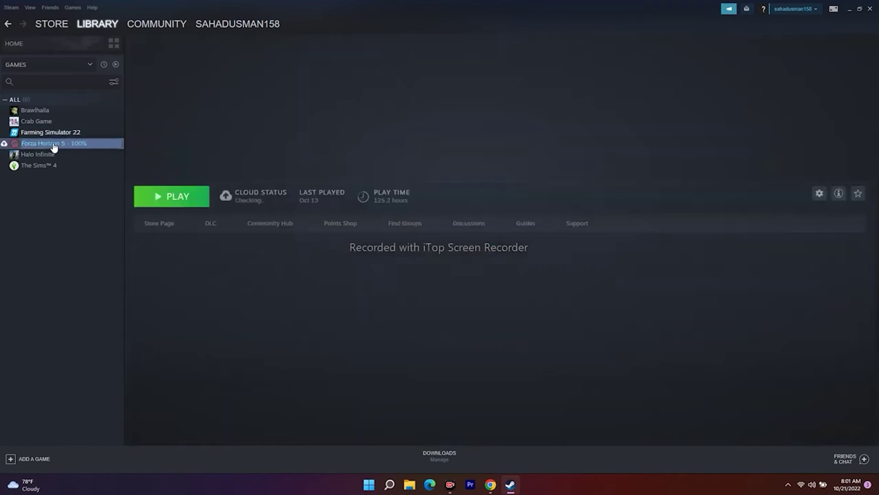
right_click(43, 144)
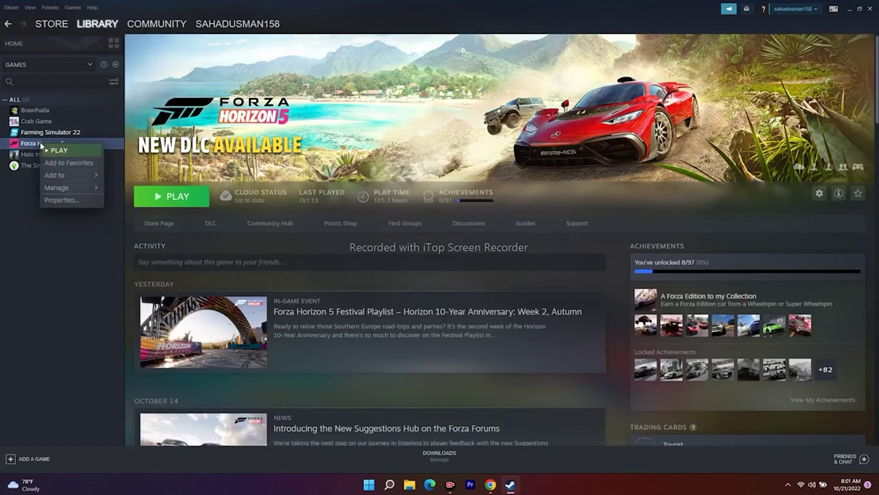
click(52, 200)
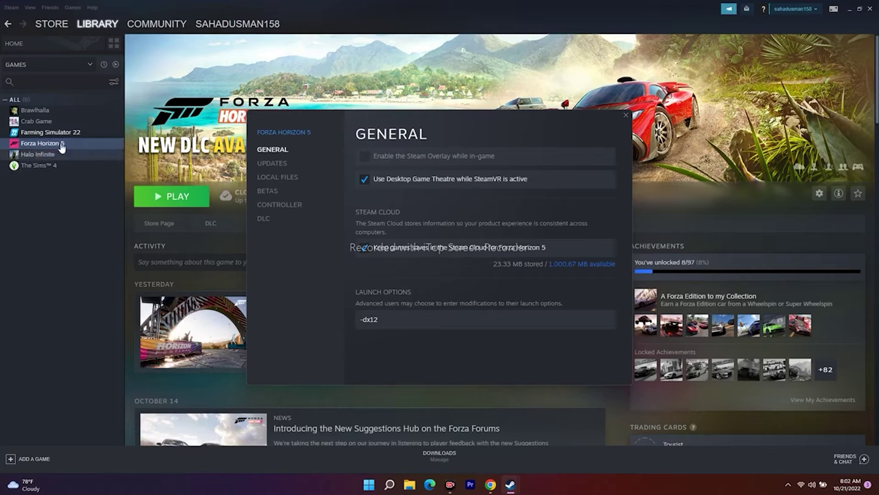
click(290, 180)
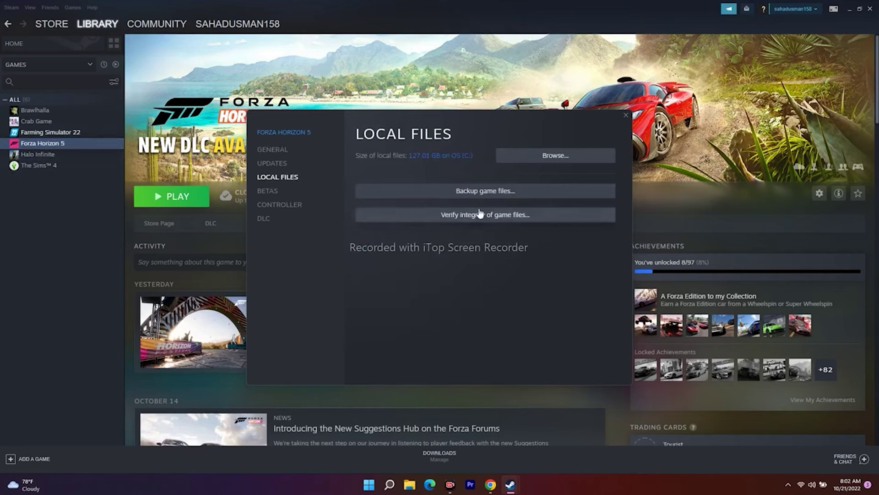
click(490, 220)
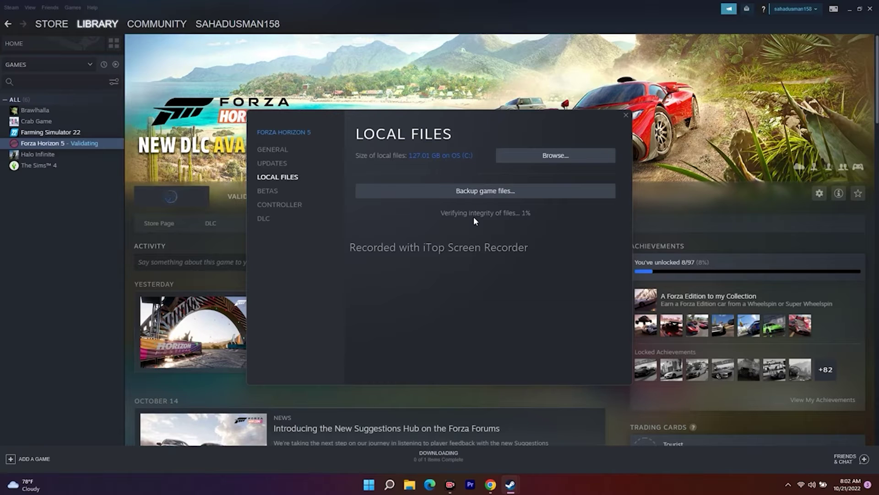
click(626, 117)
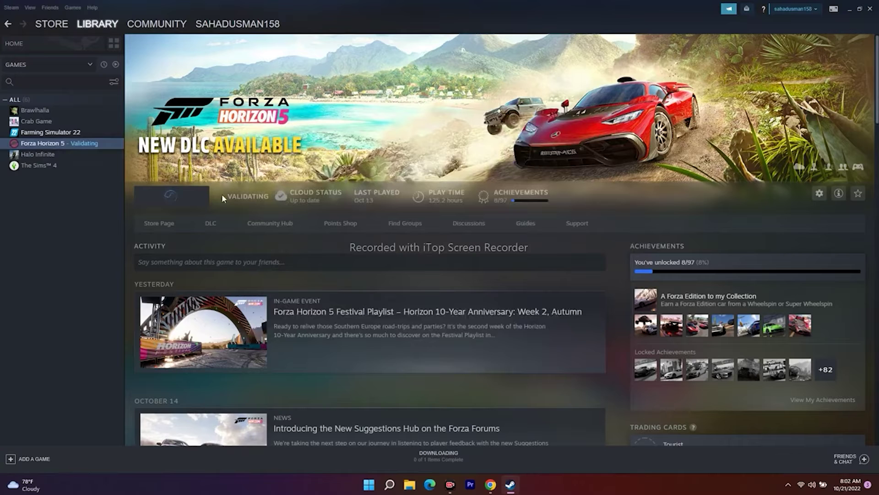
click(851, 9)
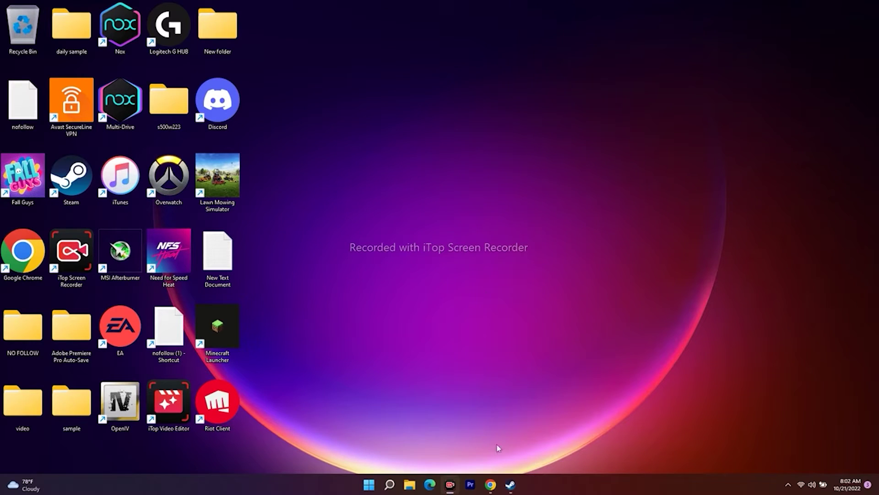
click(511, 484)
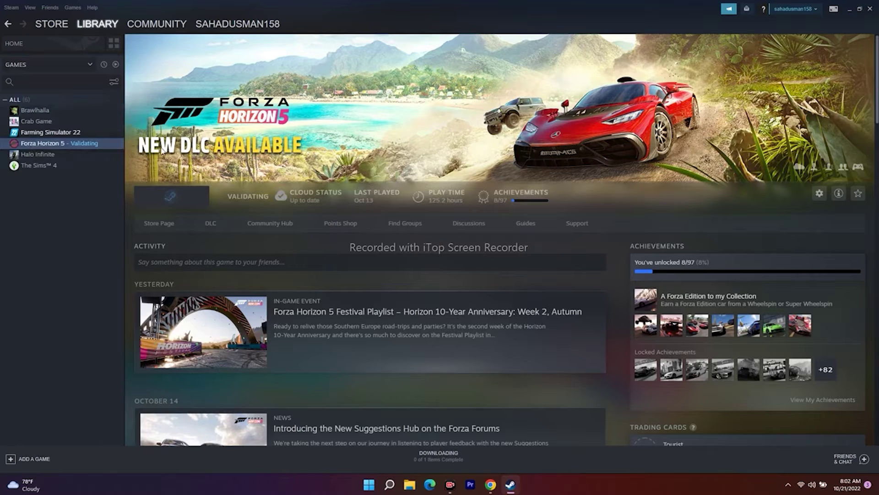
Step: Set Forza Horizon 5's launch options to -dx11 in its properties, minimize Steam and close the properties window
mouse_move(84, 35)
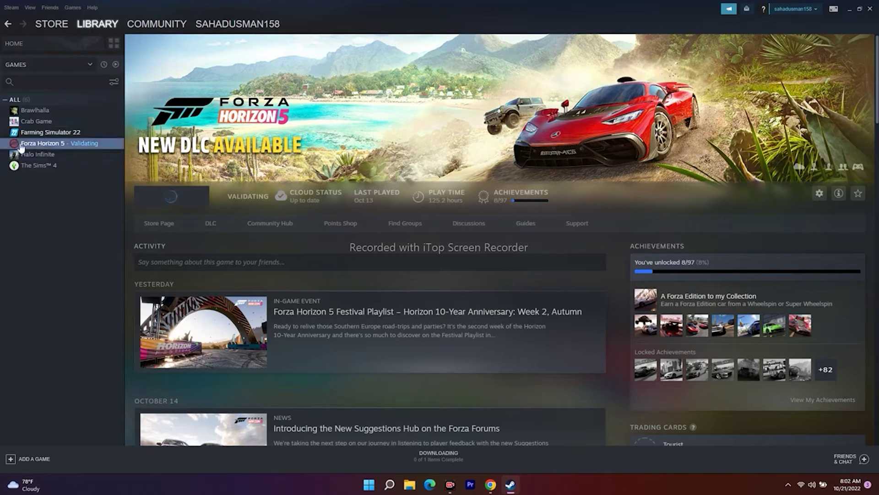
right_click(70, 145)
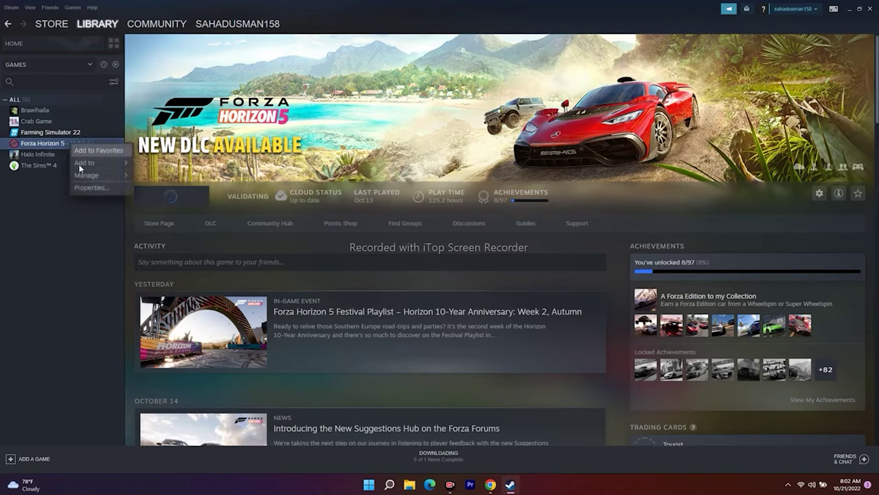
click(82, 188)
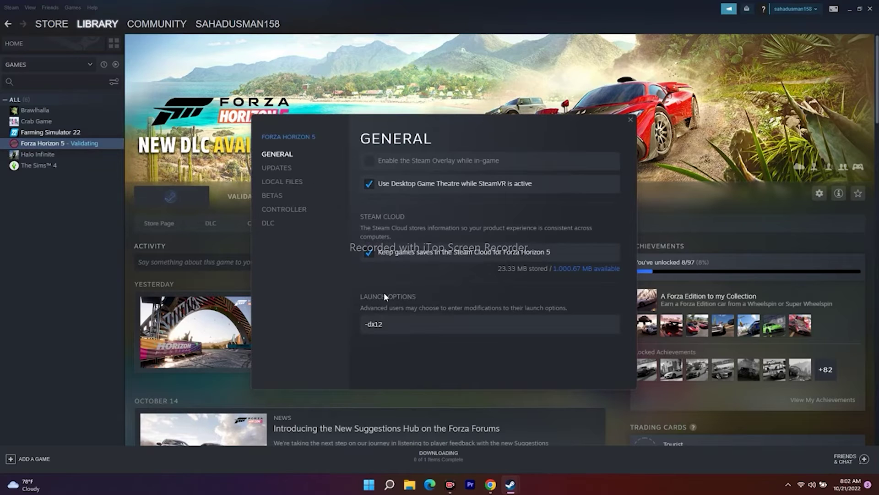
click(390, 326)
click(201, 282)
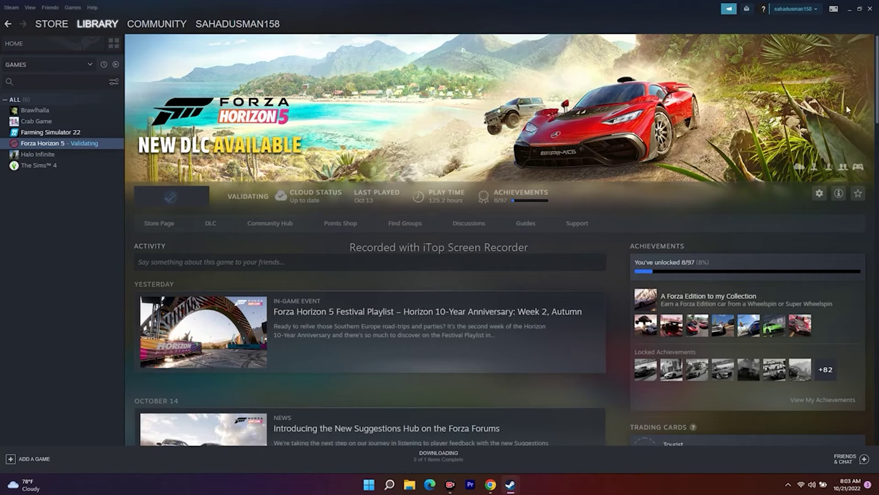
click(849, 10)
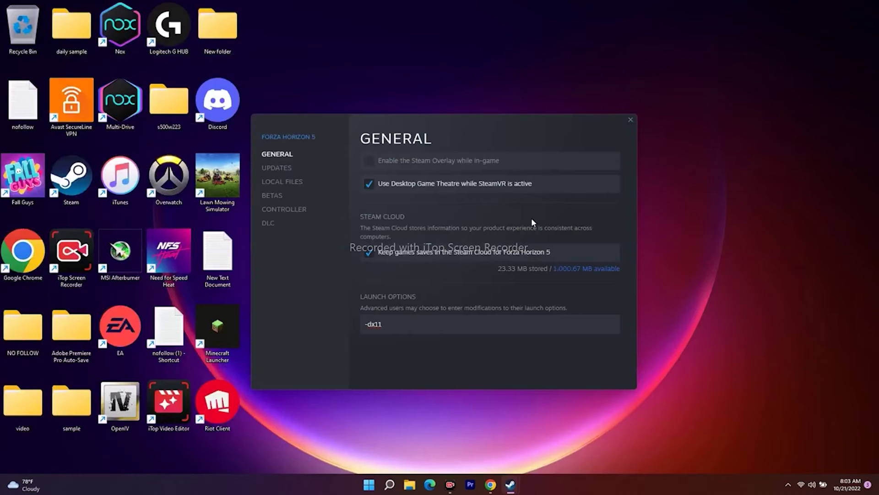
click(631, 120)
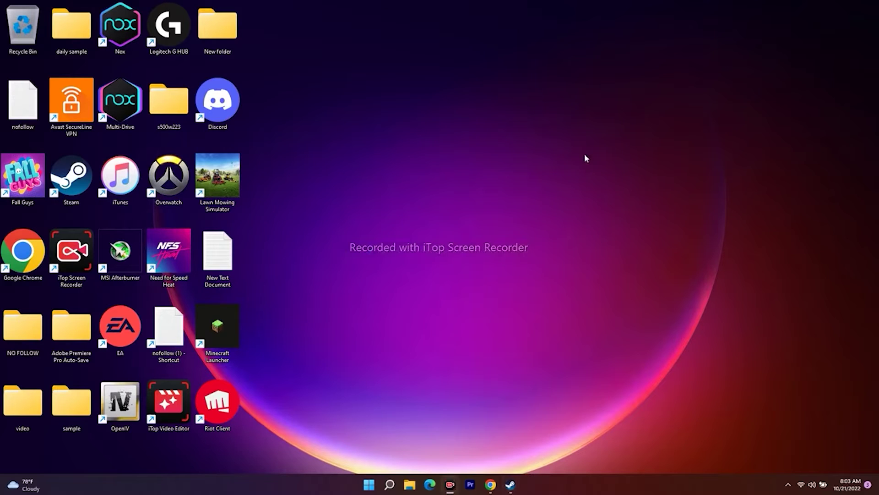
Step: Return to Steam, browse Forza Horizon 5's local files to open its installation folder, and close the properties window
click(510, 484)
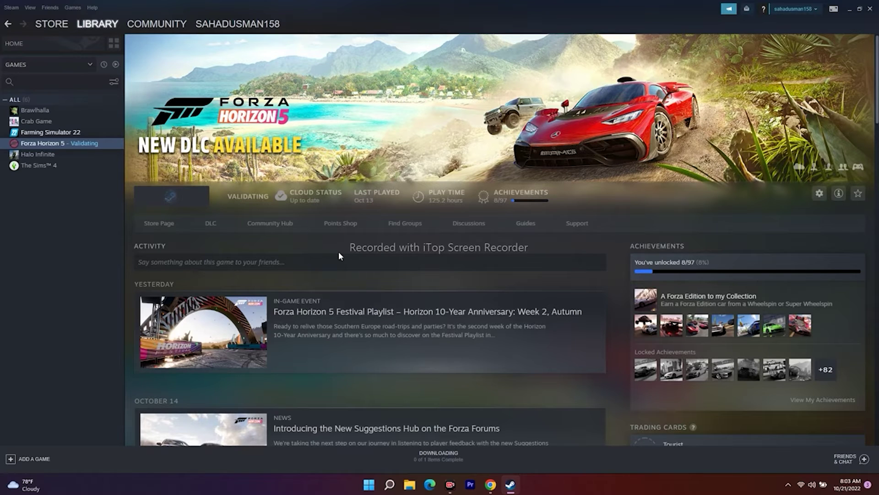
click(850, 9)
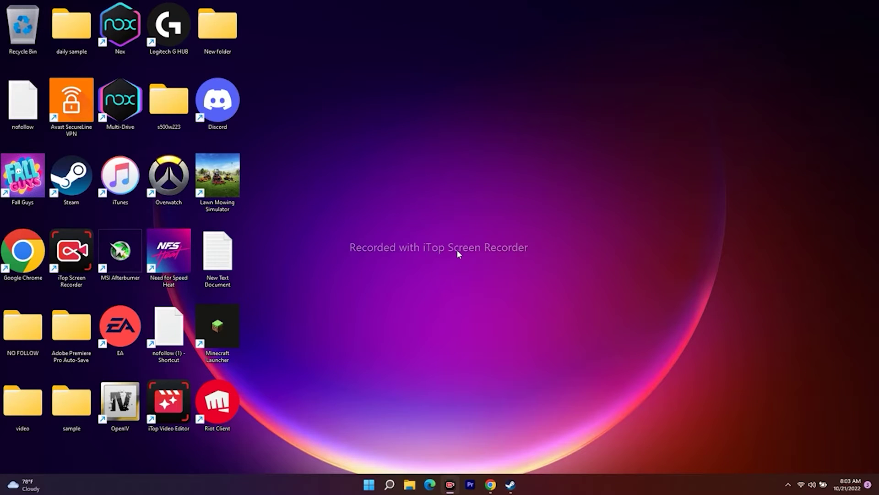
click(511, 484)
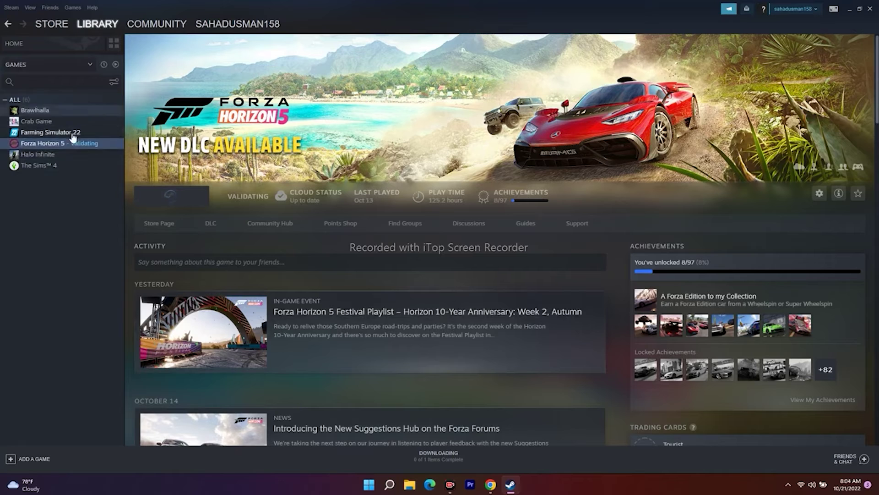
right_click(52, 146)
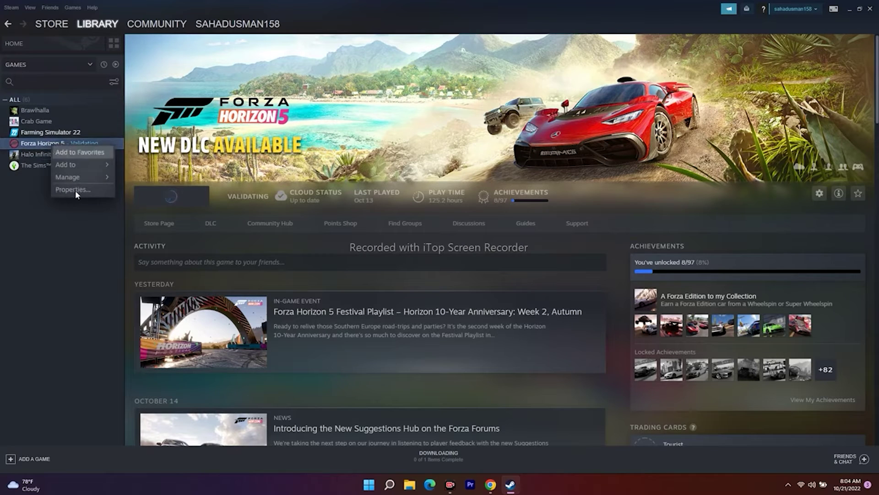
click(78, 190)
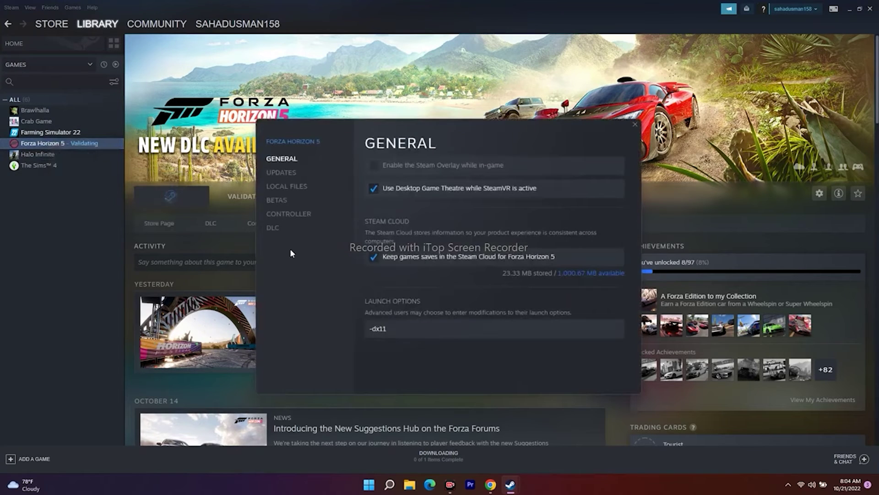
click(289, 172)
click(291, 186)
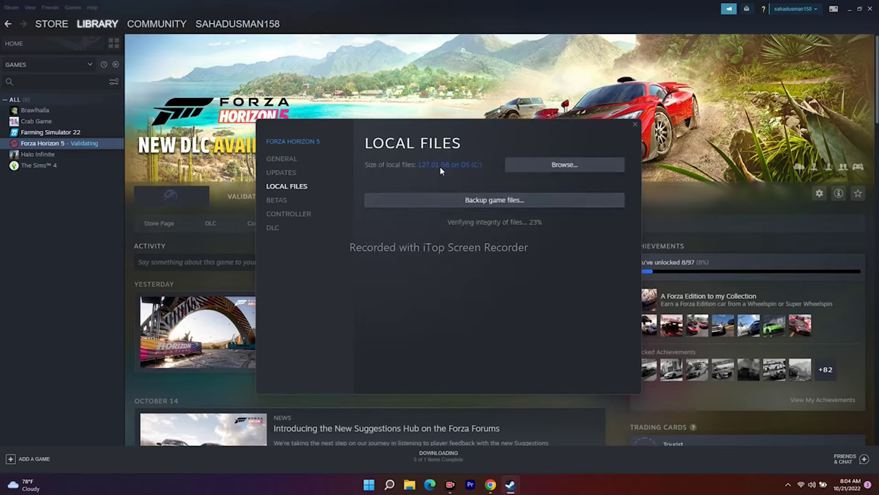
click(581, 169)
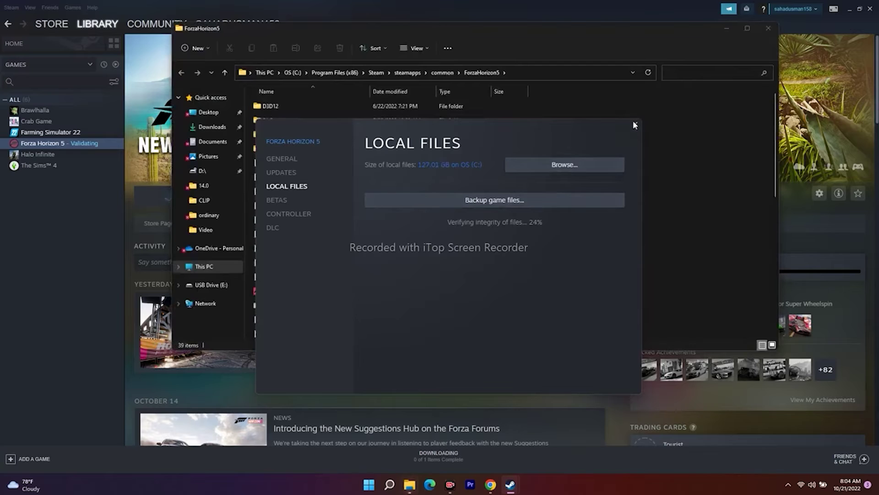
click(634, 124)
Step: View the available actions for the ForzaHorizon5 application in the game folder, and close the folder and minimize Steam
click(415, 484)
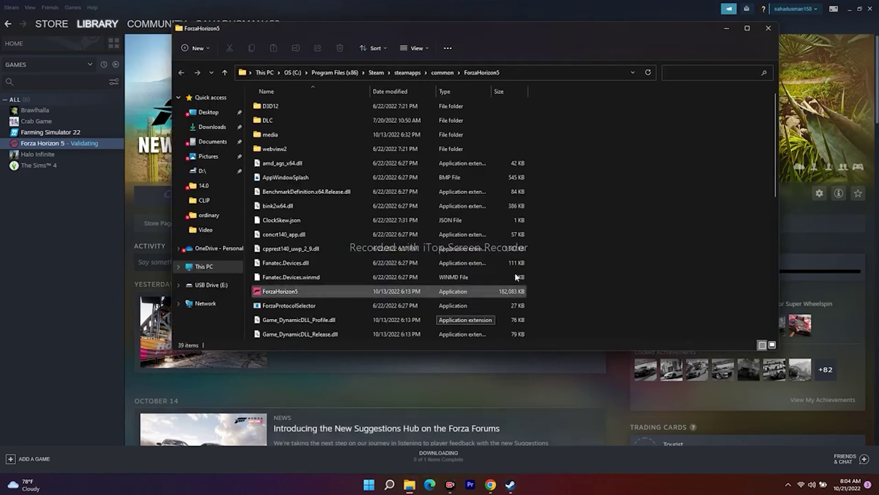
scroll(699, 161, down, 1)
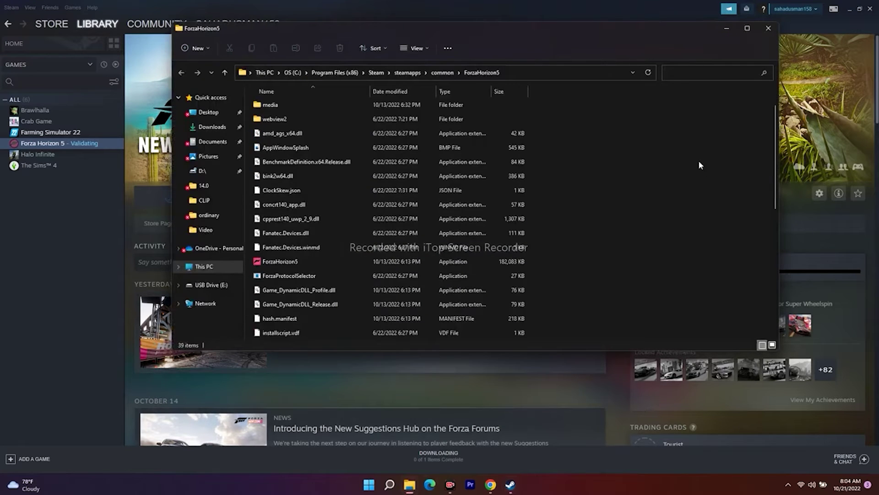
right_click(292, 266)
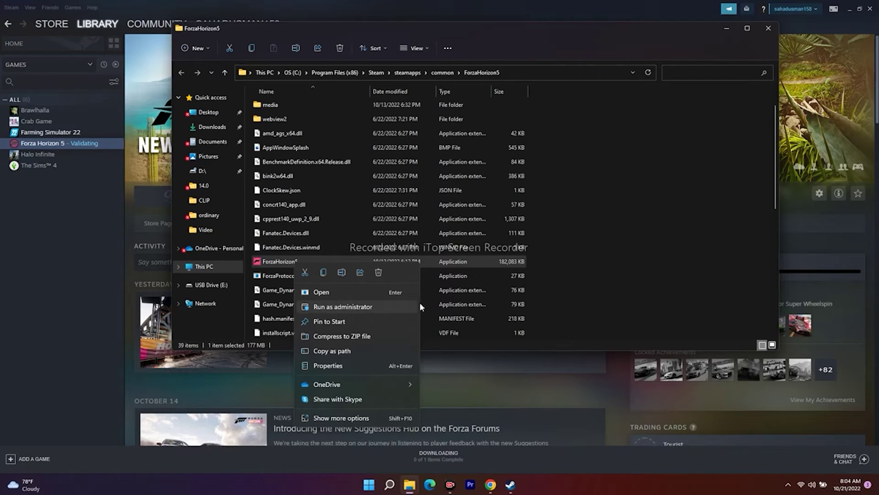
click(774, 28)
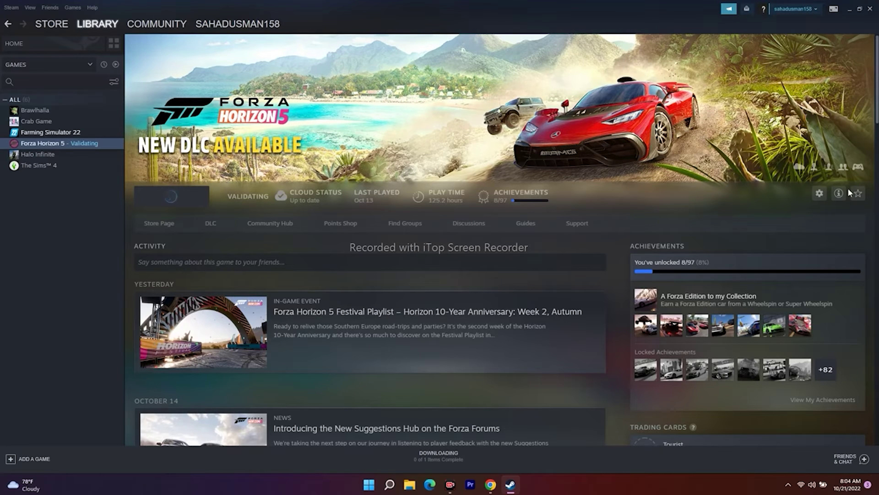
click(850, 10)
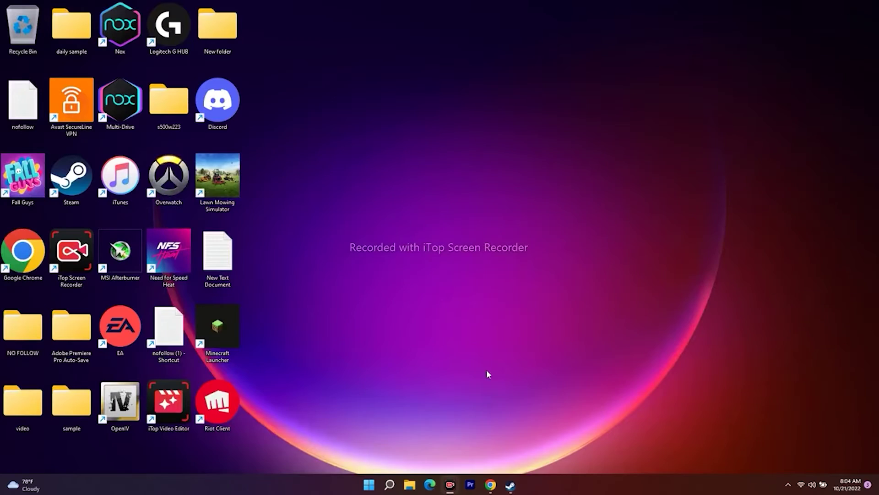
Step: Open Windows Update in the Windows Settings, retry the failed update and minimize Settings
click(389, 486)
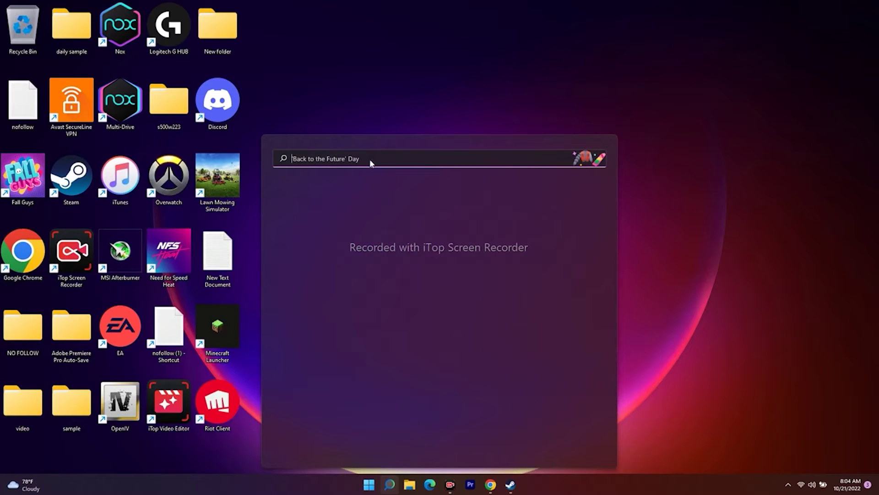
click(389, 484)
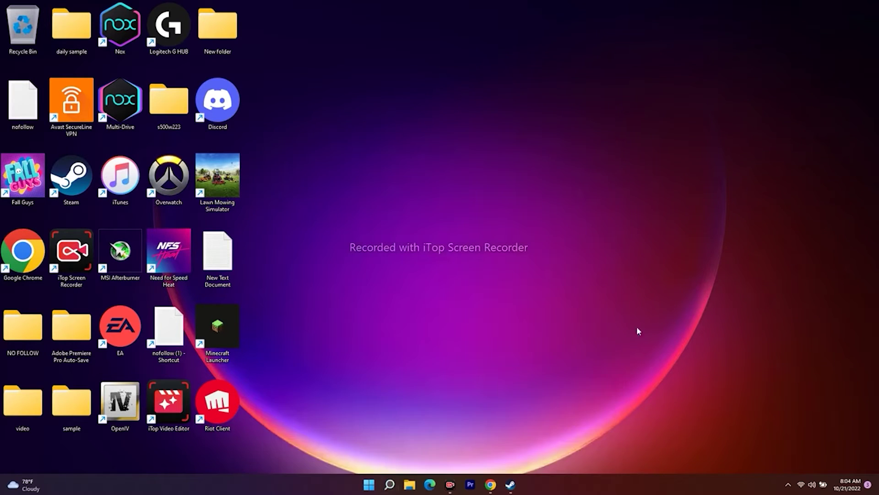
click(389, 485)
click(296, 369)
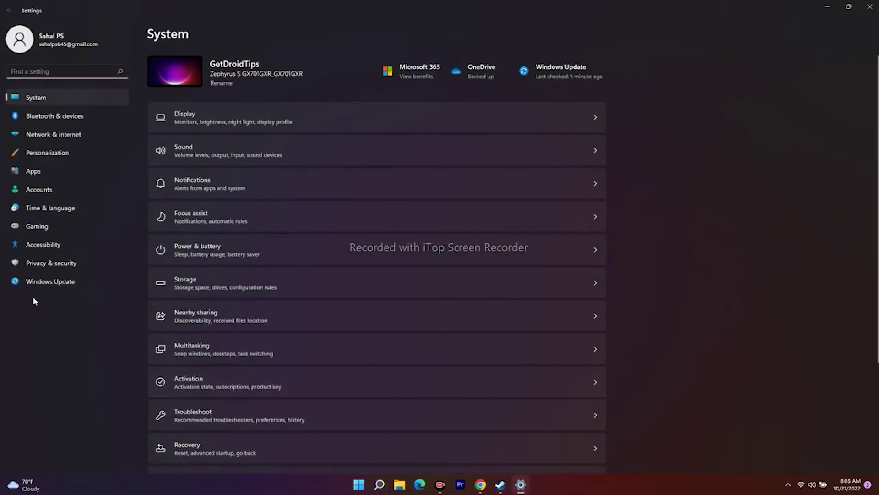
click(45, 283)
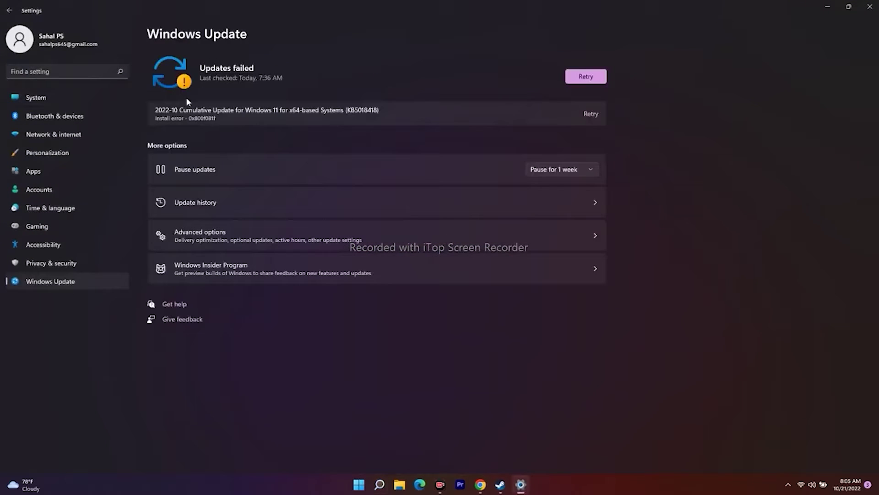
click(586, 77)
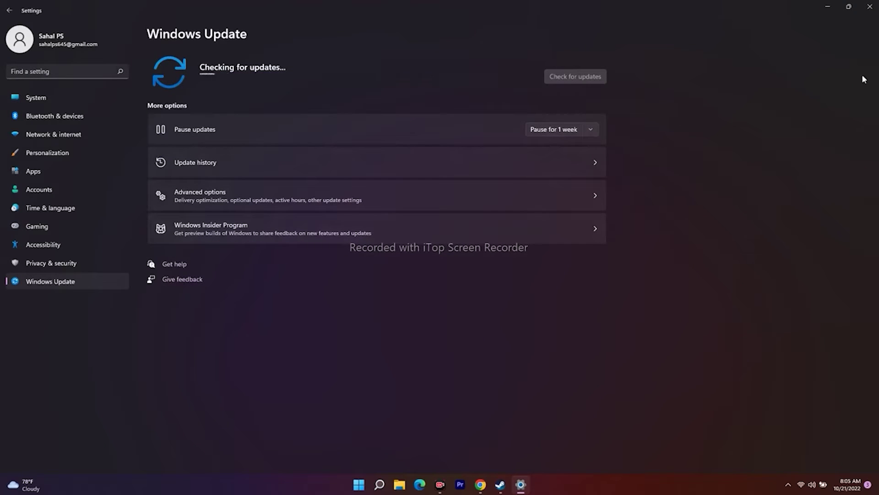
click(828, 7)
Step: Switch to Chrome and bring up Microsoft's Download Windows 10 page
click(481, 484)
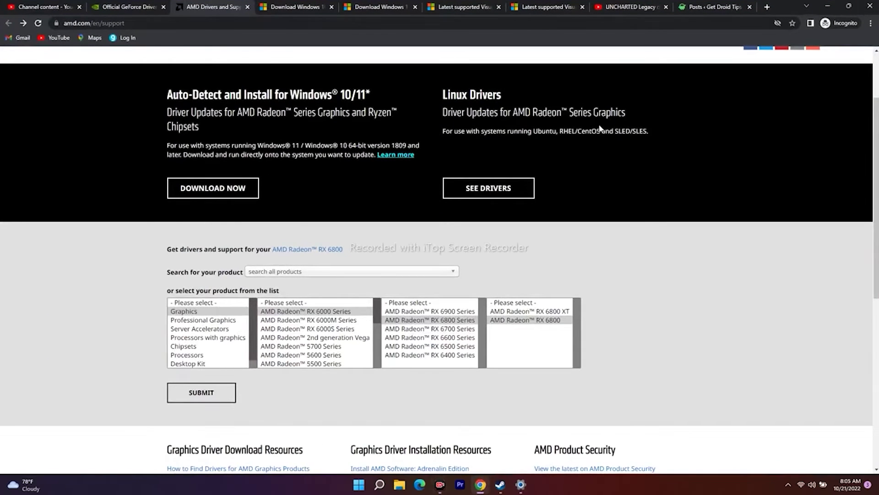
scroll(324, 112, up, 1)
scroll(325, 113, up, 2)
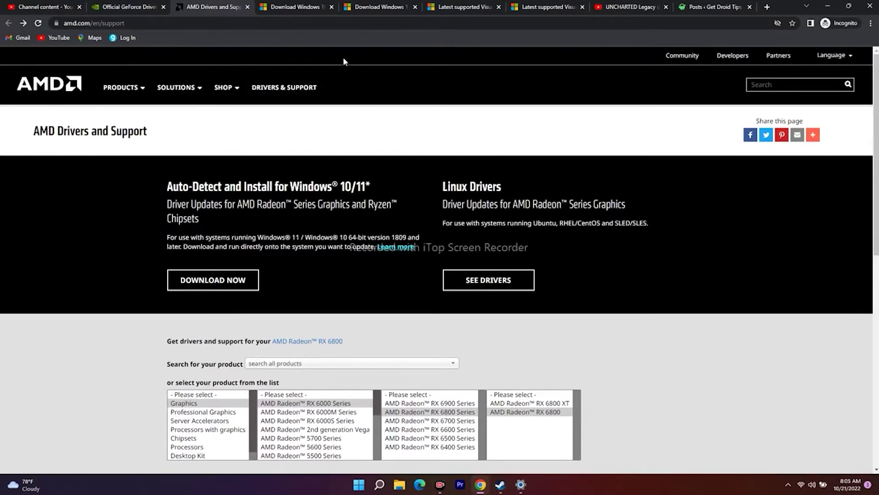
click(321, 6)
click(382, 5)
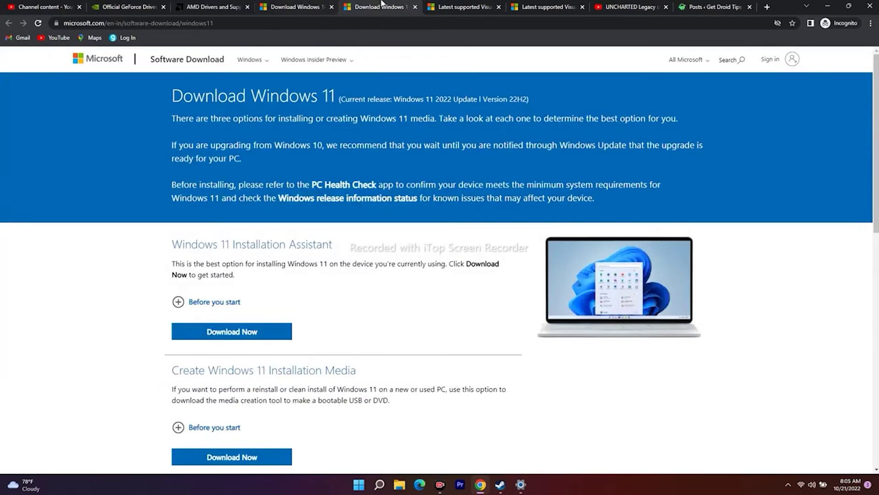
click(316, 6)
scroll(593, 164, down, 1)
scroll(579, 164, up, 1)
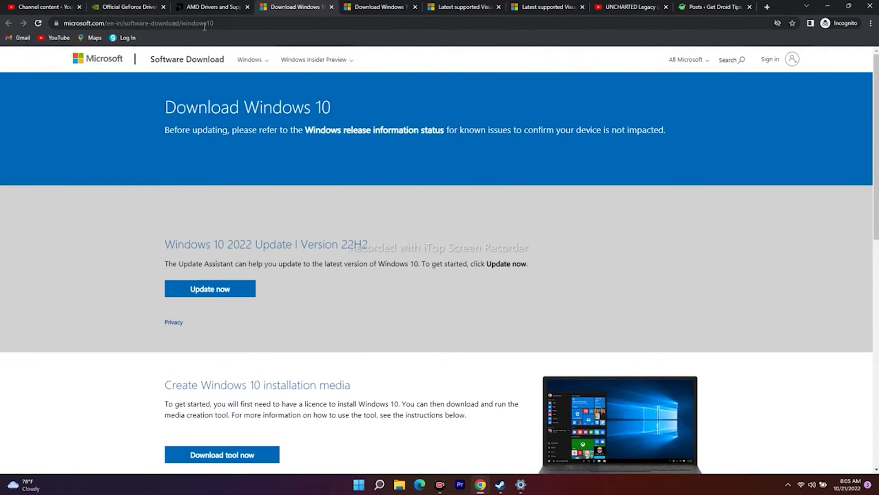
Step: Review the Windows 10 2022 Update and Create Windows 10 installation media sections, highlighting their headings
scroll(708, 188, down, 3)
drag(147, 109, 361, 109)
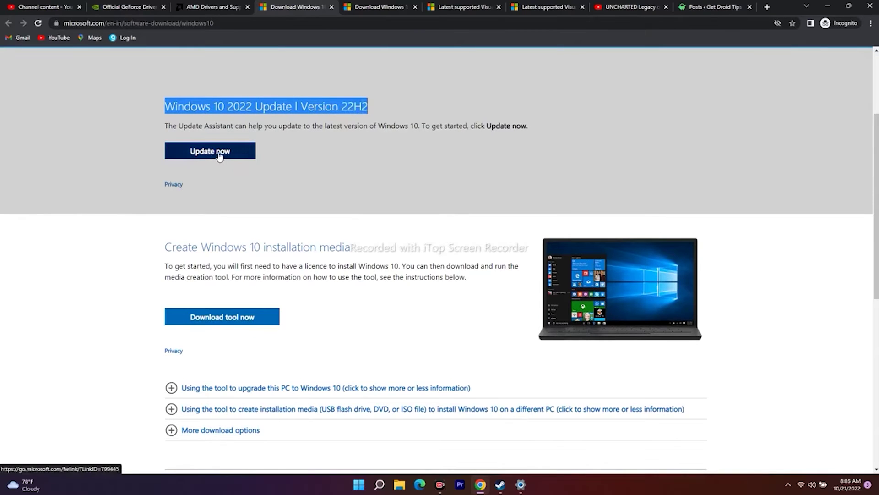
scroll(360, 280, down, 1)
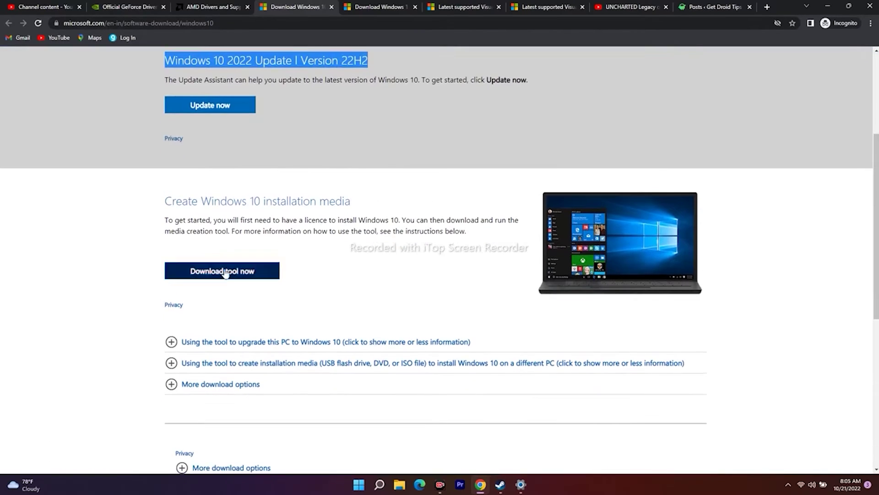
click(201, 200)
drag(200, 201, 359, 205)
click(393, 198)
scroll(250, 275, up, 2)
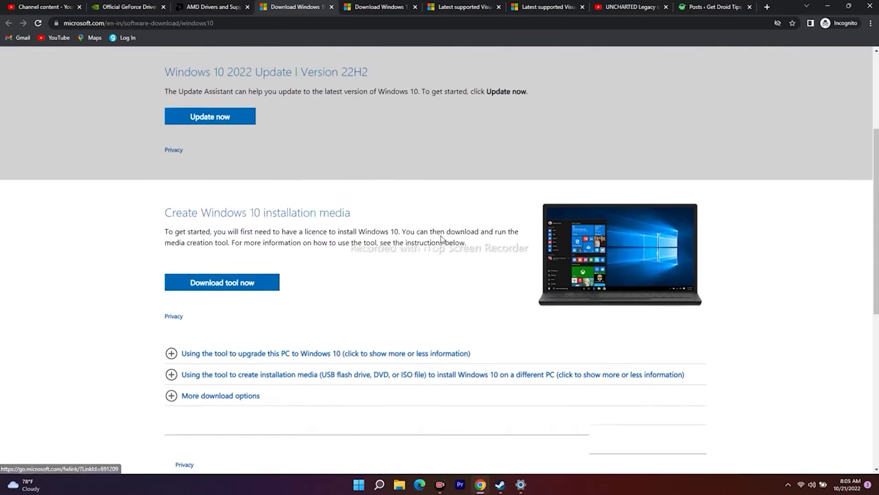
Step: Review the Windows 11 Installation Assistant section on the Download Windows 11 page, and switch back to Windows Update in Settings
click(380, 5)
scroll(403, 232, down, 3)
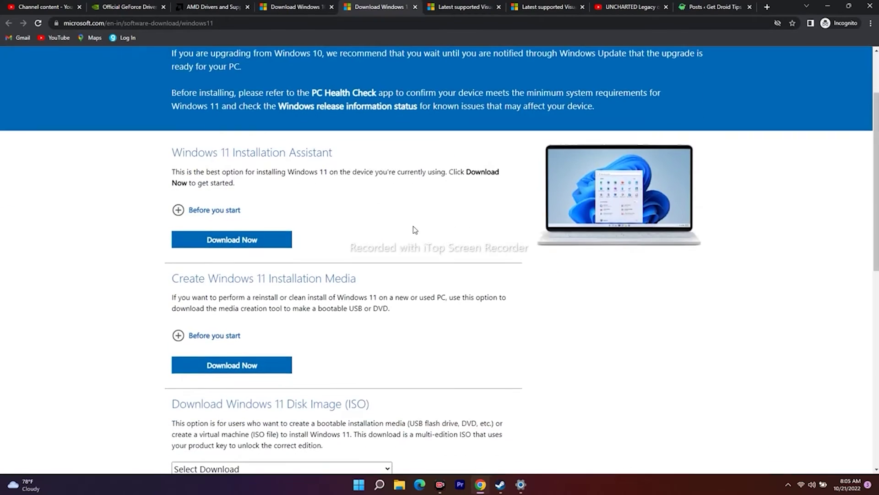
drag(176, 108, 344, 110)
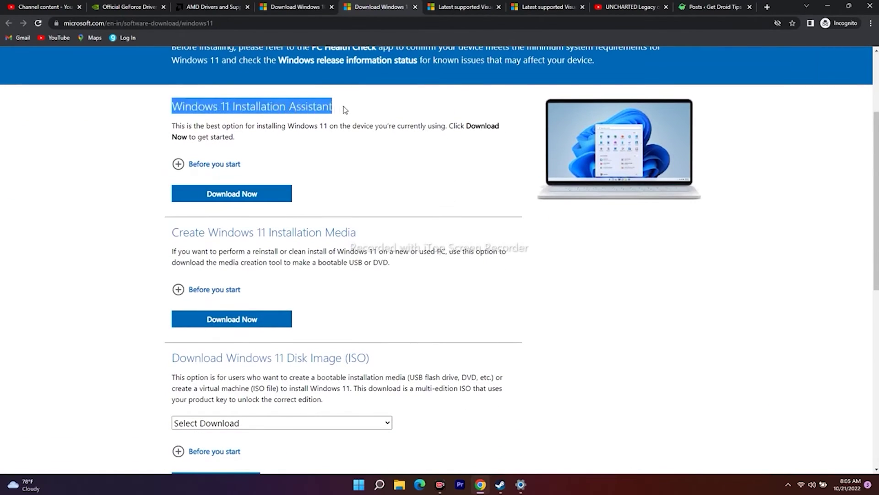
click(367, 110)
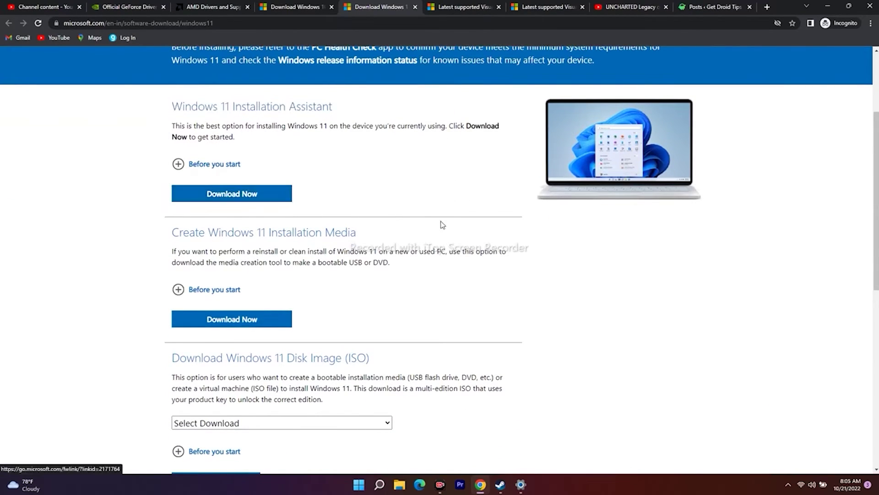
scroll(442, 227, up, 2)
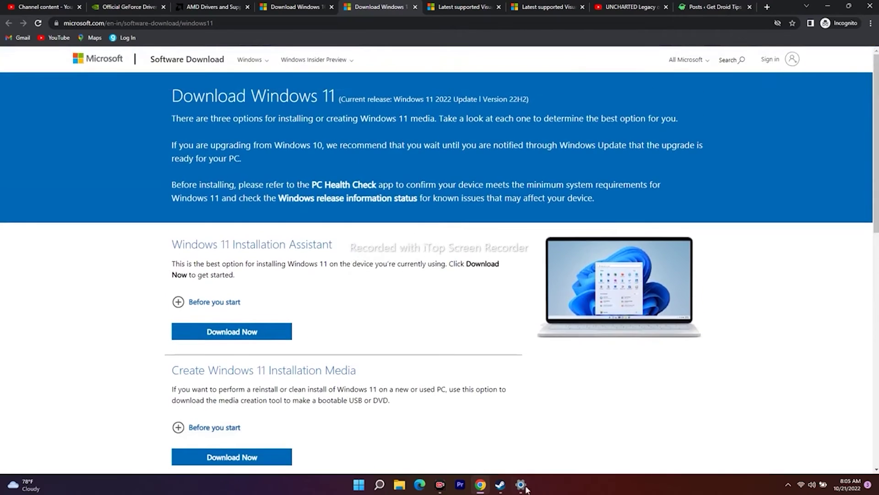
click(521, 484)
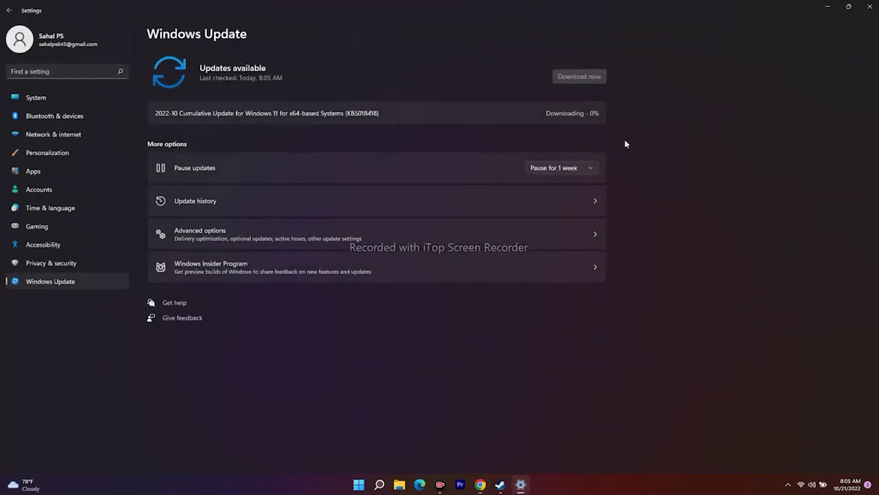
Step: Minimize Settings and the browser, and open the NVIDIA Control Panel from the desktop
click(826, 7)
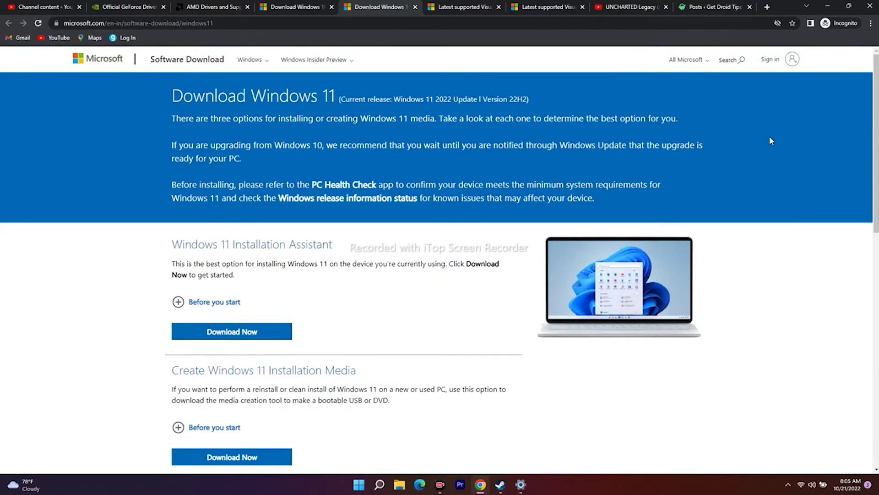
click(828, 6)
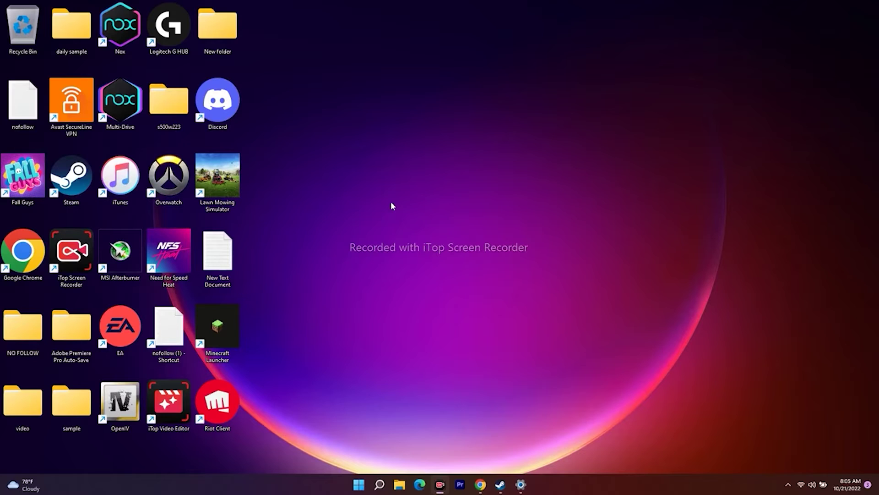
right_click(462, 197)
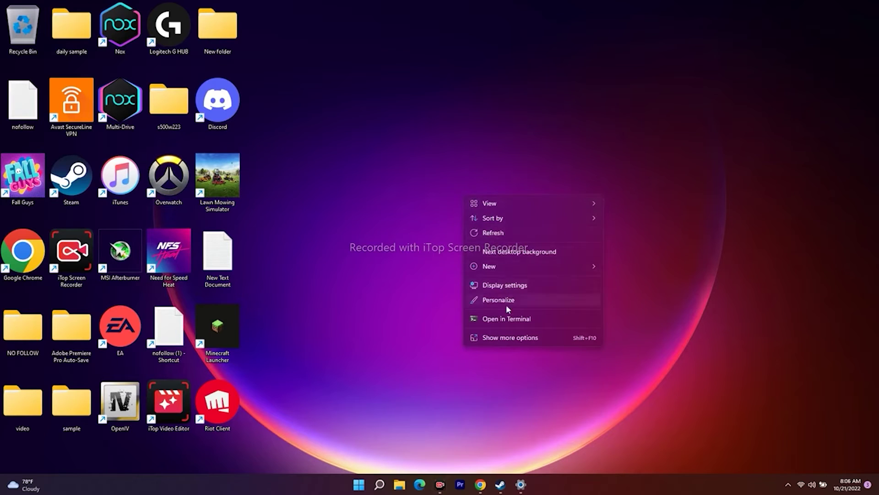
click(500, 339)
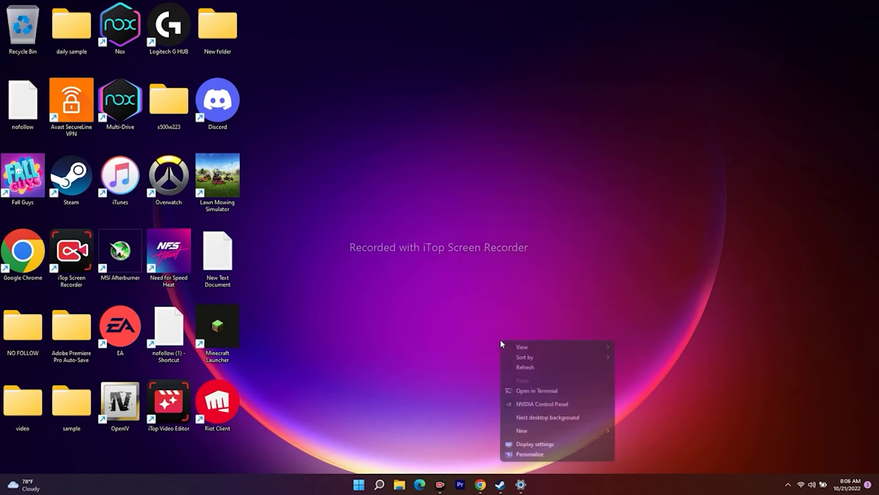
click(545, 405)
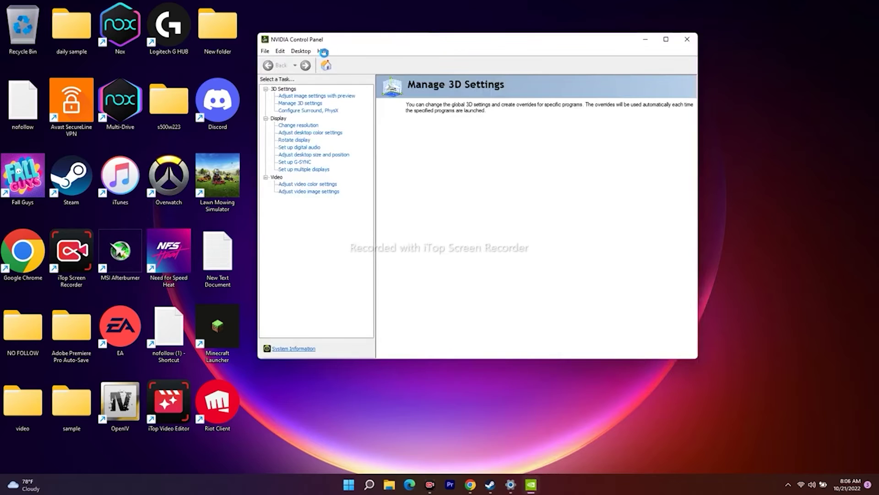
Step: Look at the Help options in the NVIDIA Control Panel and close it
click(355, 53)
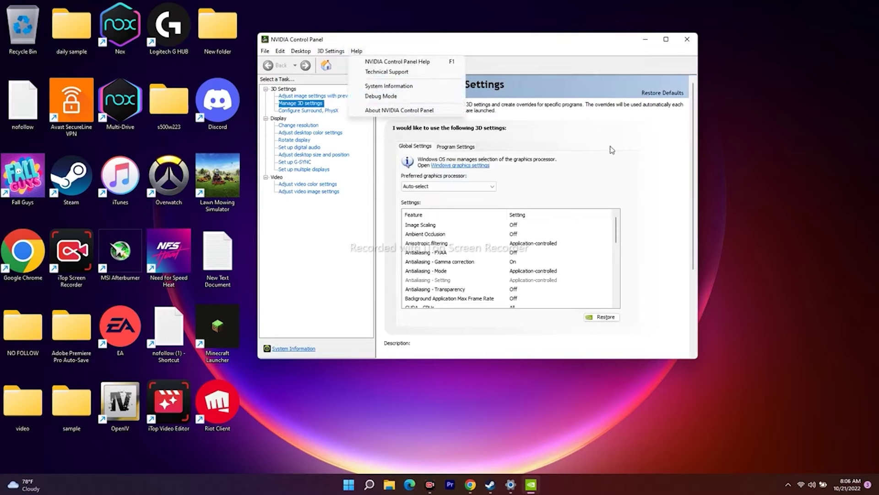
click(632, 152)
click(687, 39)
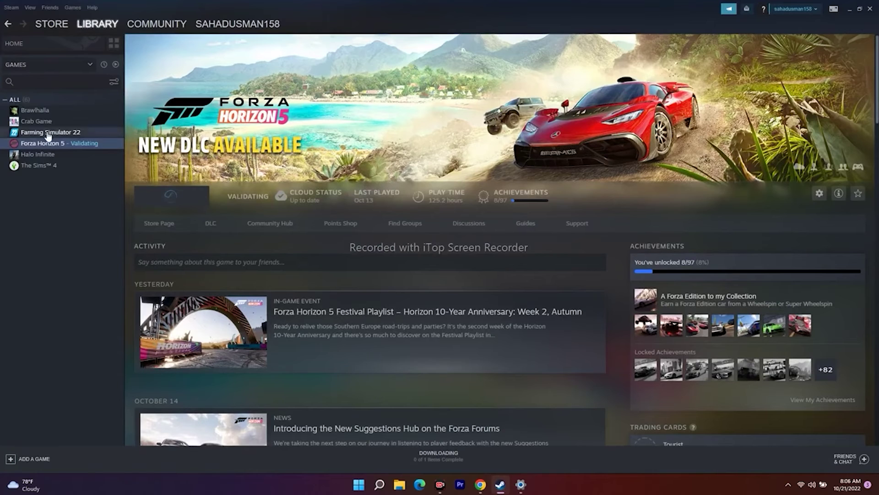
Step: Show the Store page in Steam and minimize Steam
mouse_move(49, 23)
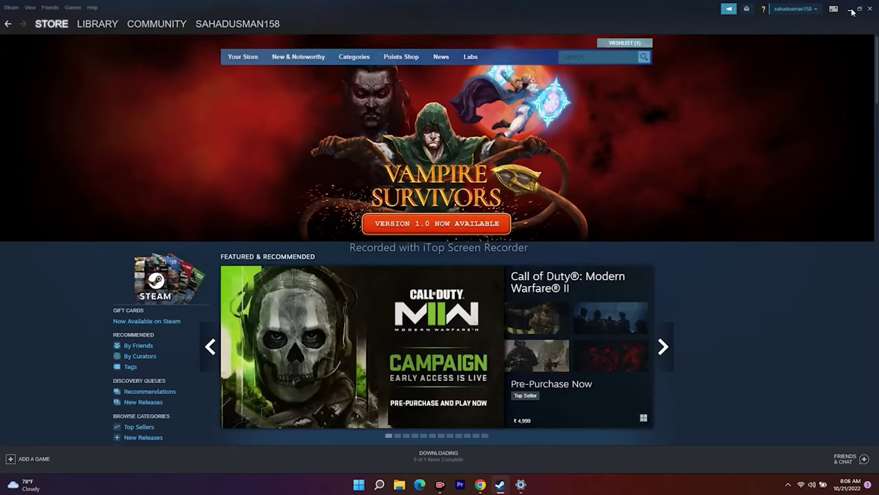
click(849, 10)
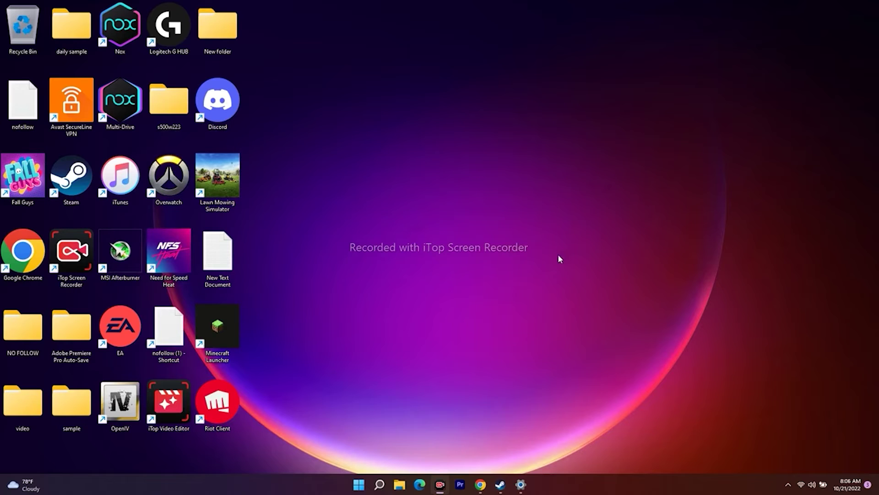
Step: Check the installed RAM in the device specifications on the System About page of Settings, and minimize Settings
click(379, 484)
click(285, 369)
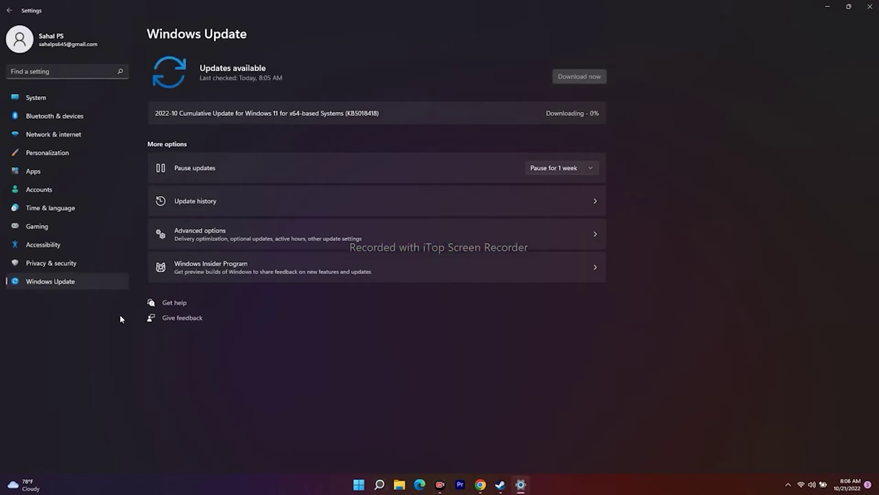
click(38, 97)
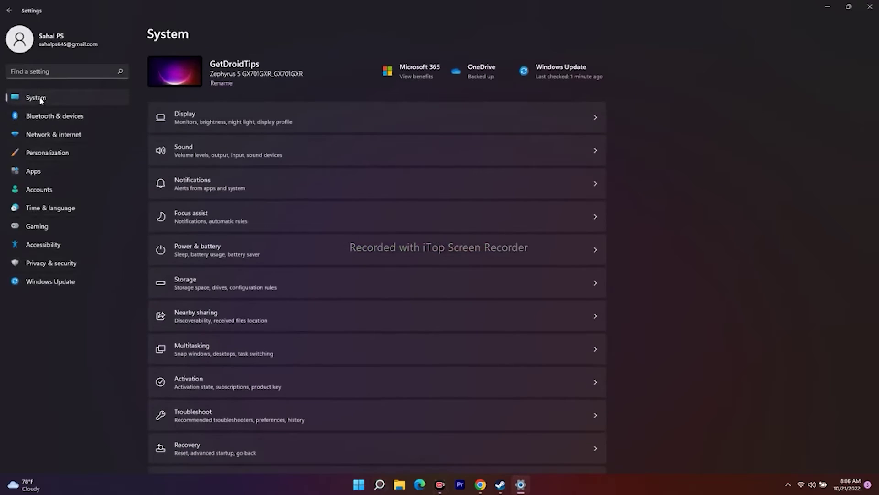
scroll(483, 284, down, 3)
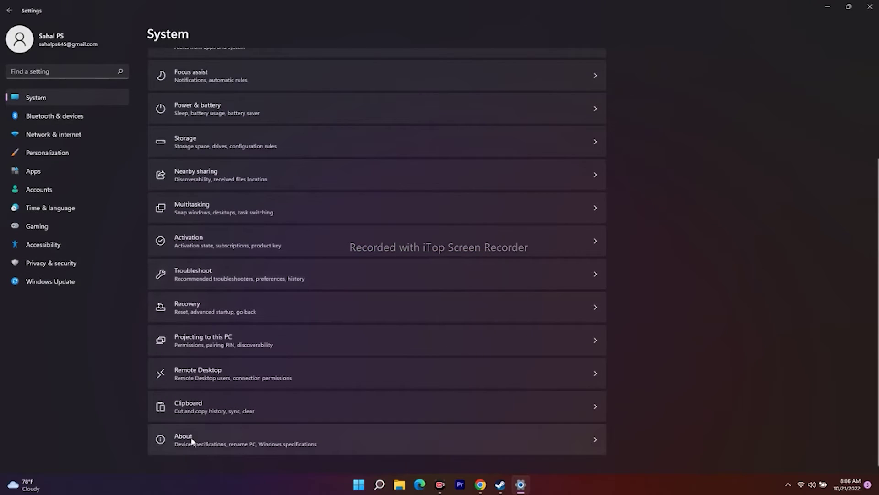
click(193, 441)
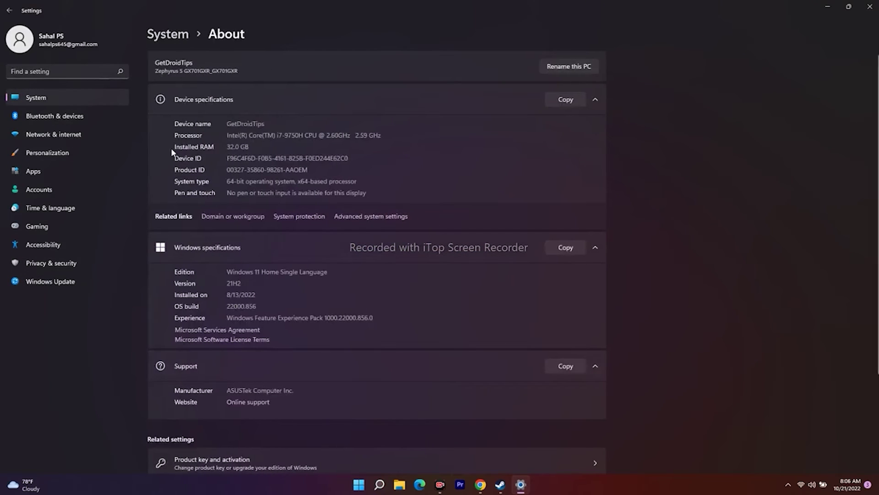
drag(228, 146, 250, 144)
click(829, 6)
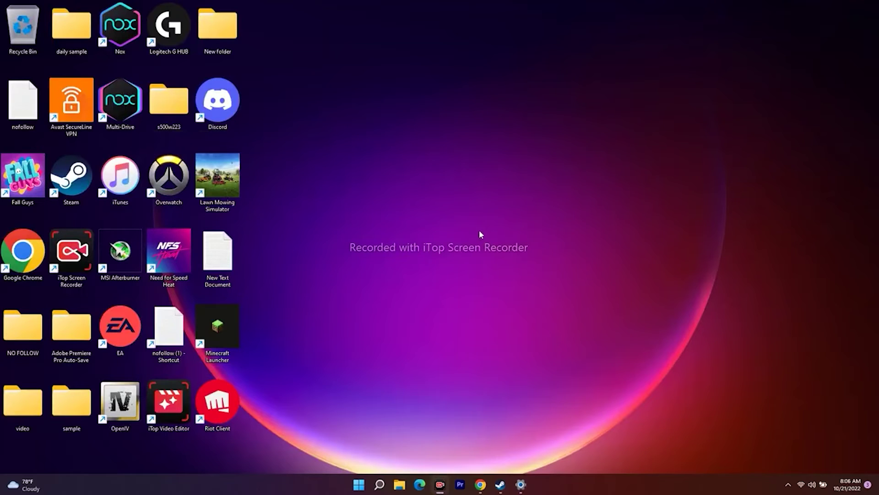
Step: Search Windows for "view", open the advanced system settings and move the System Properties dialog clear of the desktop icons
click(379, 484)
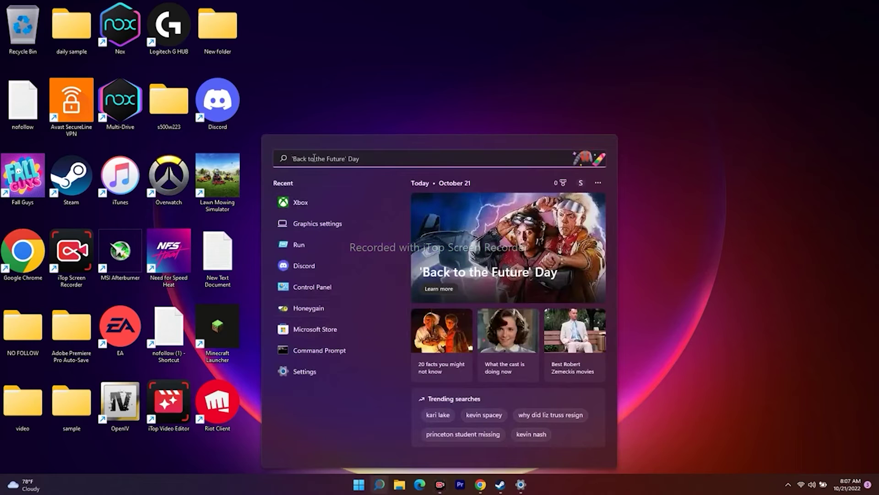
text(view)
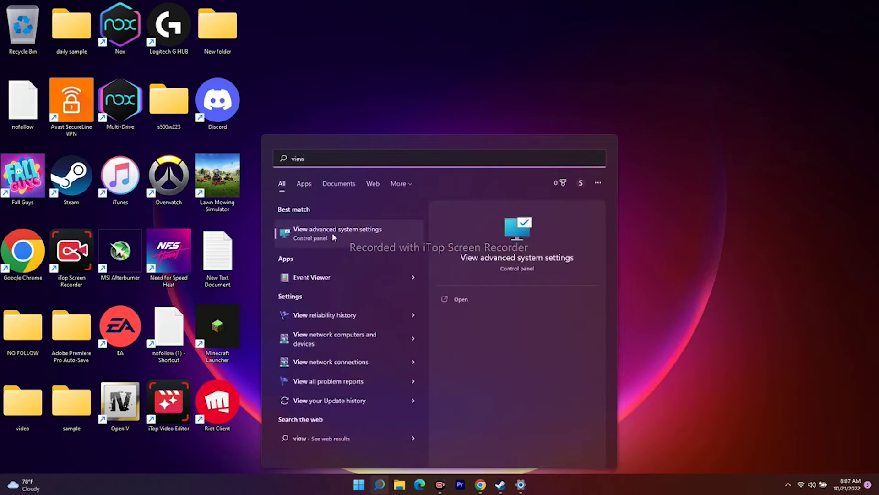
click(356, 232)
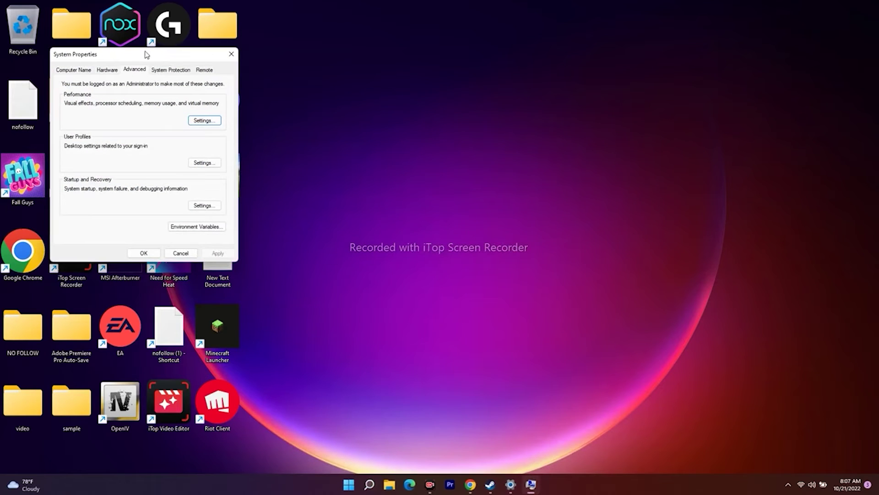
drag(145, 54, 531, 67)
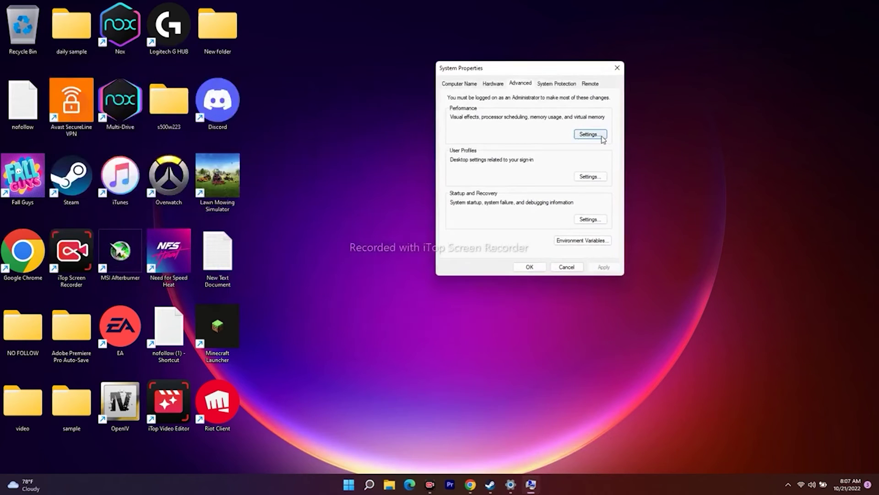
Step: Open the Performance settings and bring up the Virtual Memory dialog from the advanced options
click(590, 133)
drag(557, 104, 433, 47)
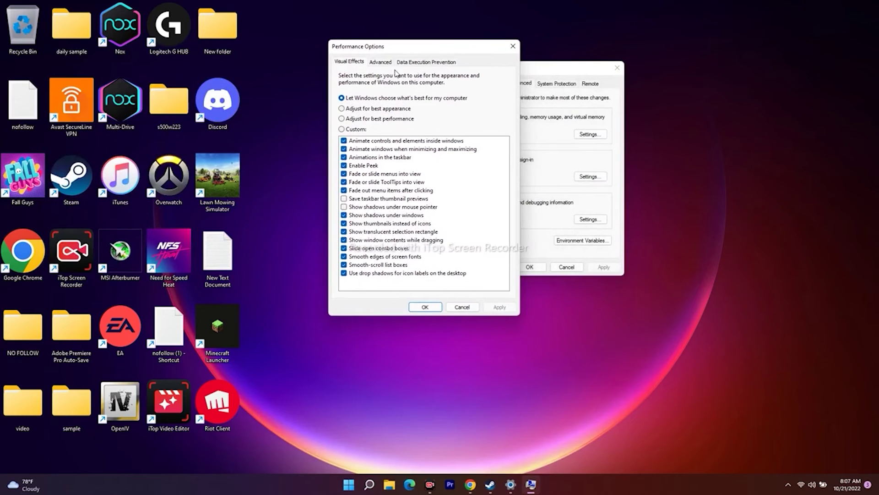
click(380, 62)
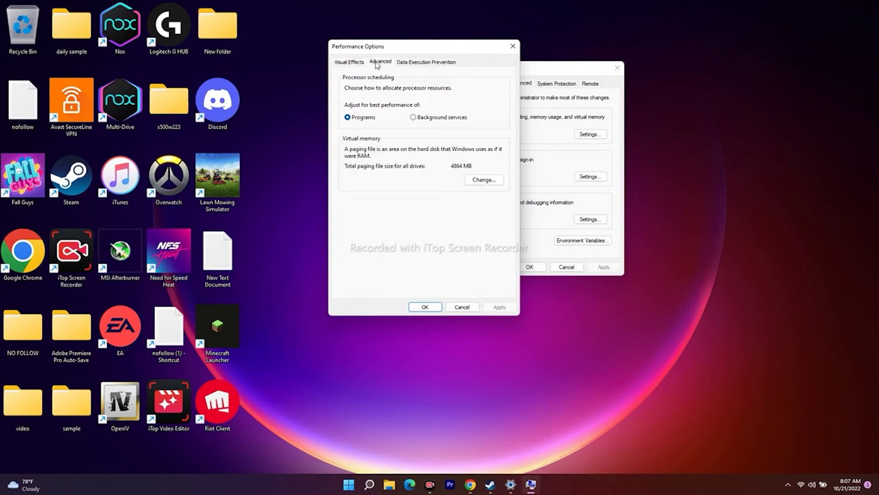
click(491, 183)
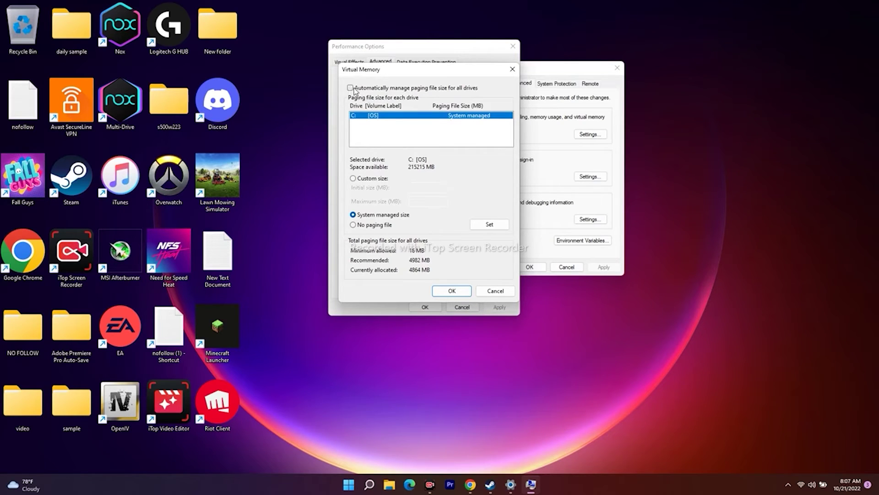
Step: Turn off automatic paging file management for all drives and choose Custom size for drive C:
click(352, 89)
click(351, 89)
click(350, 89)
click(351, 89)
click(352, 179)
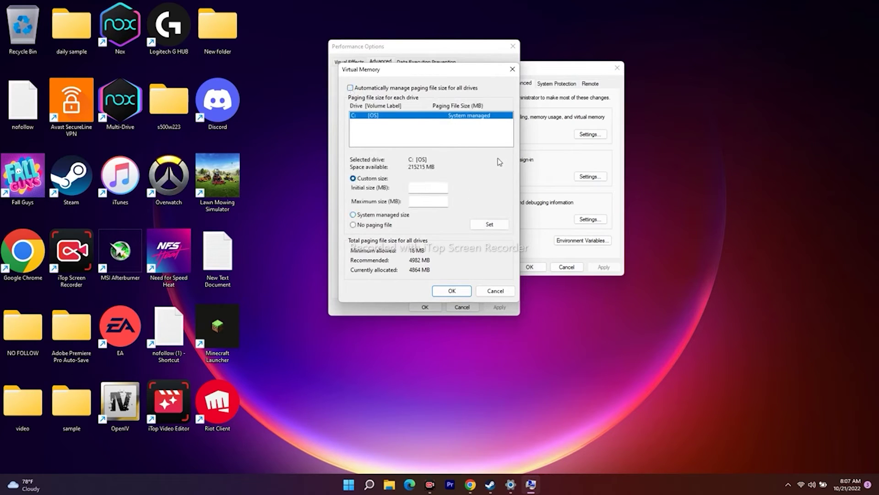
mouse_move(443, 69)
mouse_down()
mouse_move(397, 106)
mouse_move(443, 54)
mouse_up()
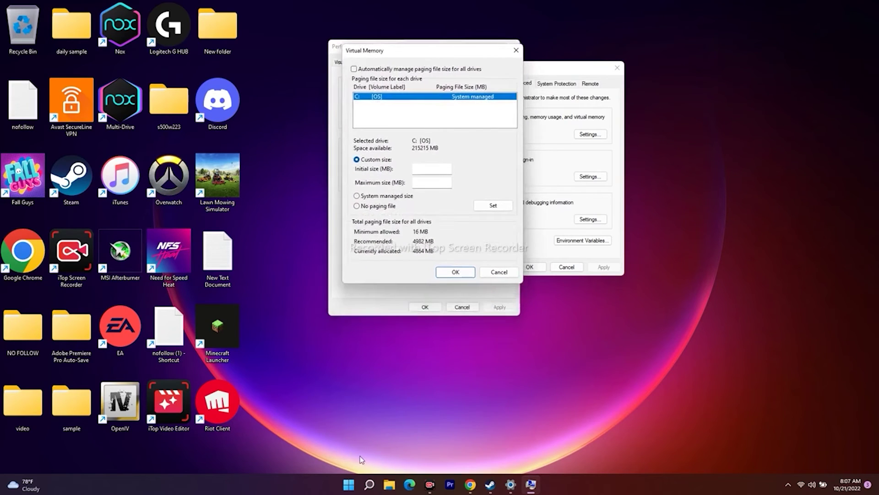
Step: Open Calculator and arrange it beside the Virtual Memory dialog
click(369, 484)
text(calculator)
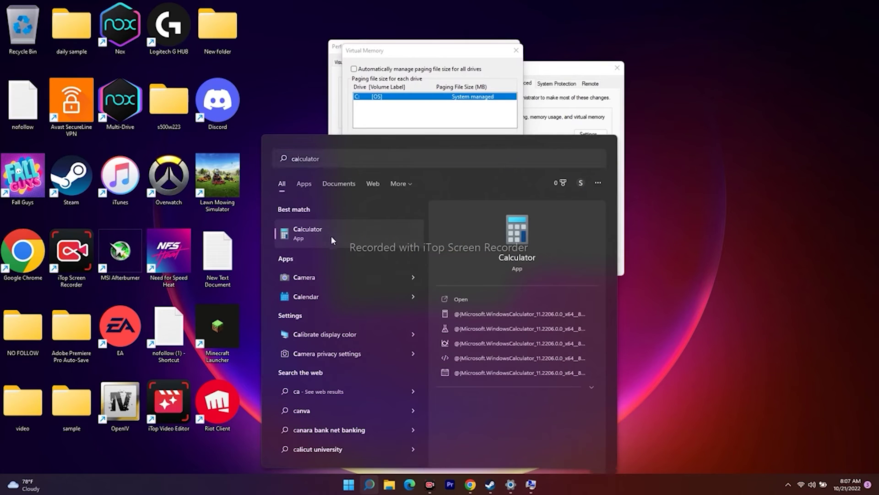
click(332, 237)
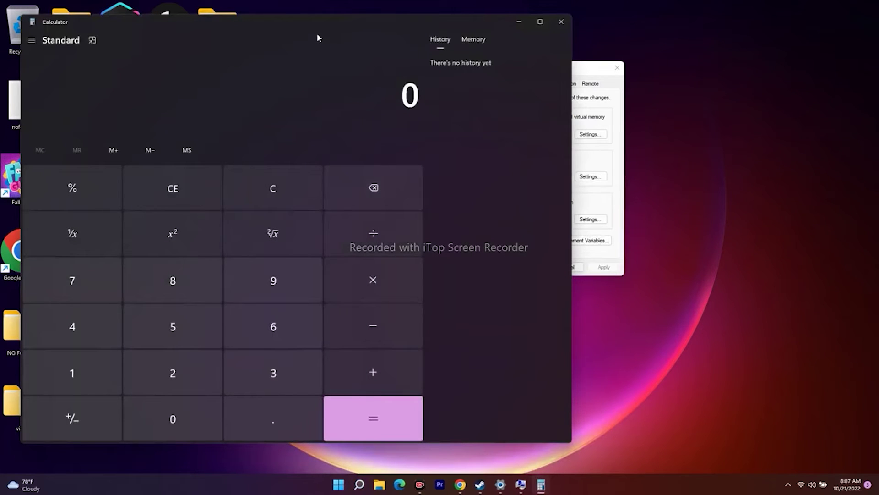
drag(468, 20, 332, 86)
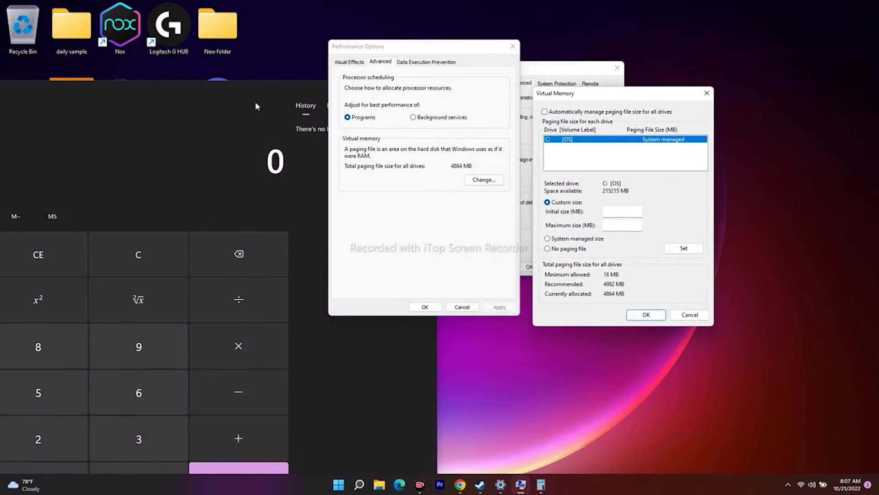
click(256, 106)
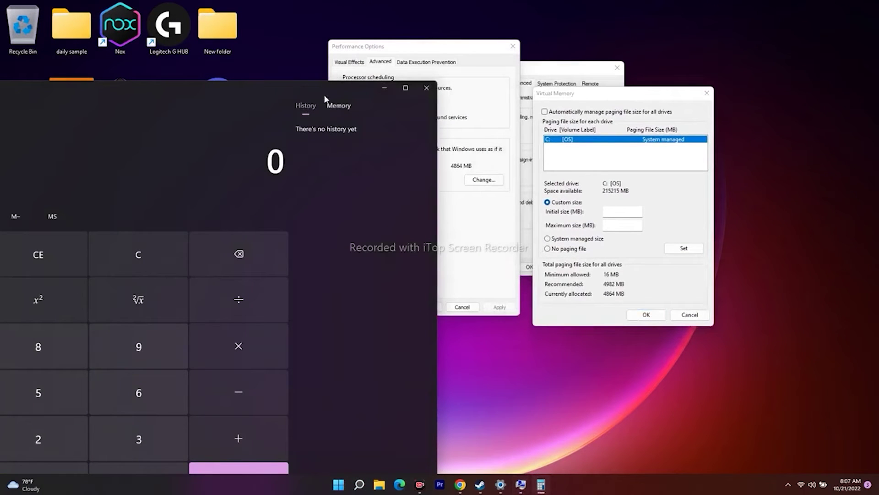
drag(255, 94, 309, 49)
drag(592, 94, 670, 79)
Step: Point out the initial and maximum size fields, and bring Calculator back into full view
click(684, 197)
click(691, 210)
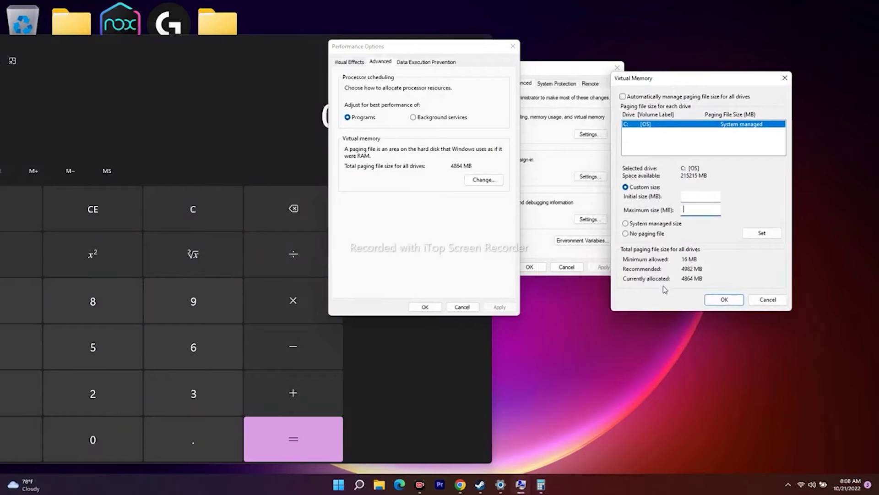
click(210, 69)
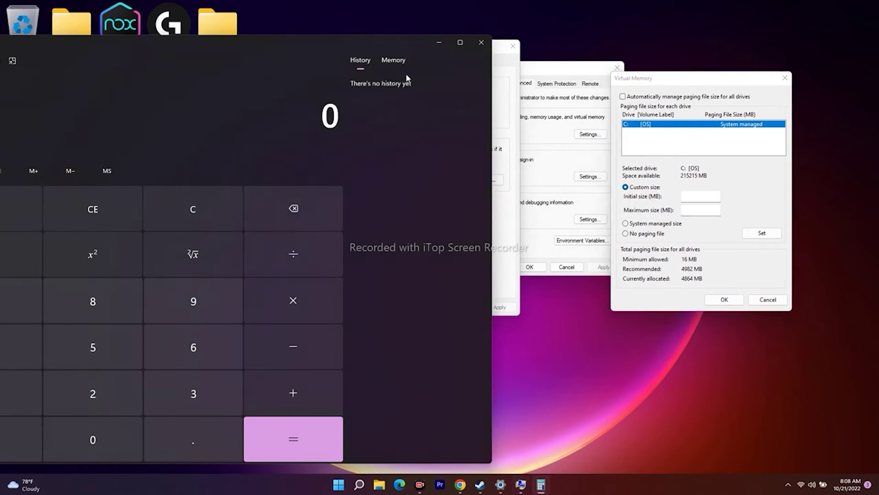
drag(397, 44, 455, 16)
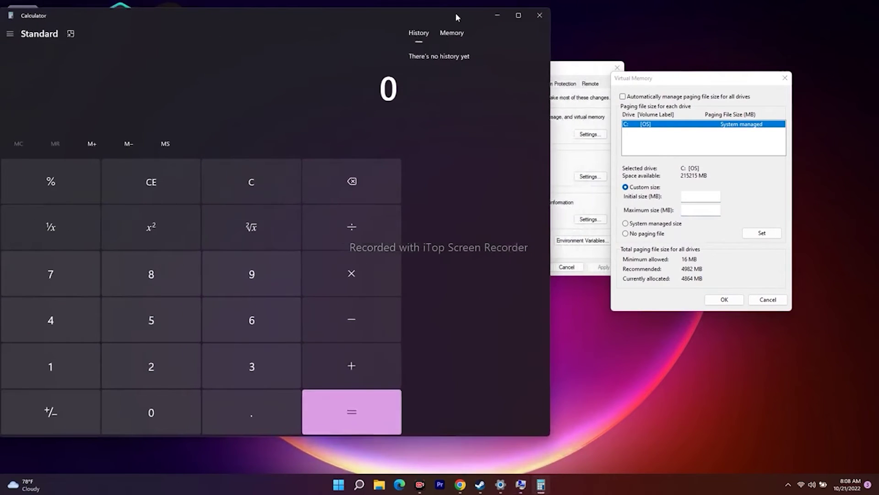
Step: Calculate 32 × 1024 in Calculator to convert the RAM size from gigabytes to megabytes
click(229, 360)
click(155, 359)
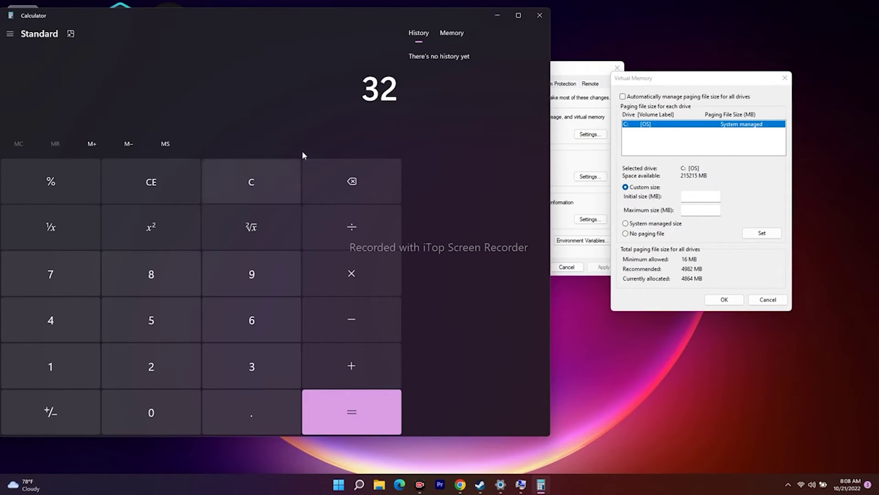
double_click(373, 83)
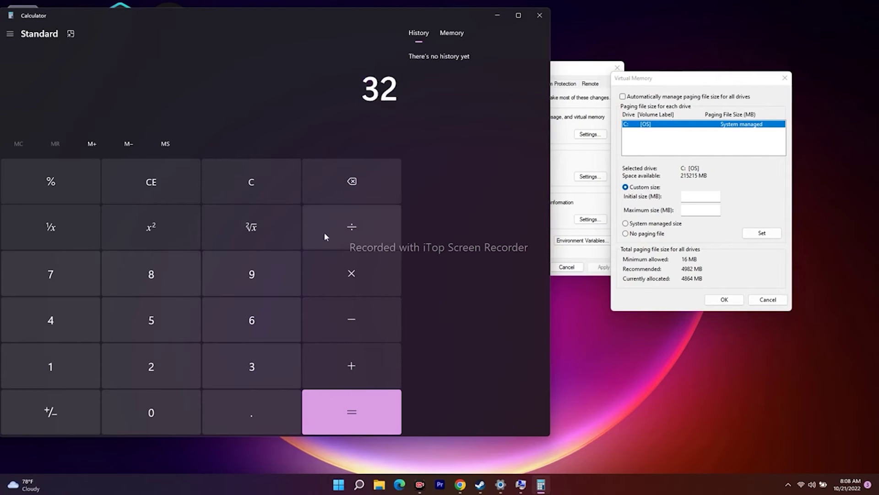
click(352, 274)
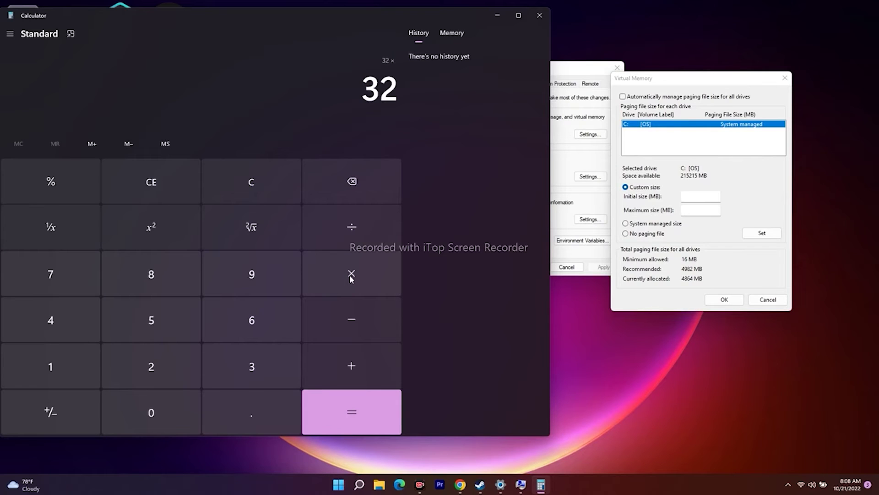
click(28, 365)
click(128, 408)
click(116, 360)
click(50, 321)
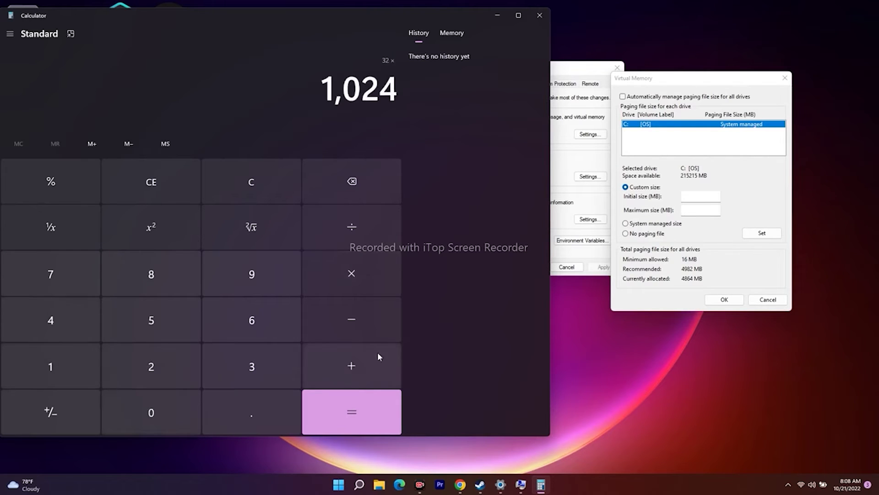
click(392, 403)
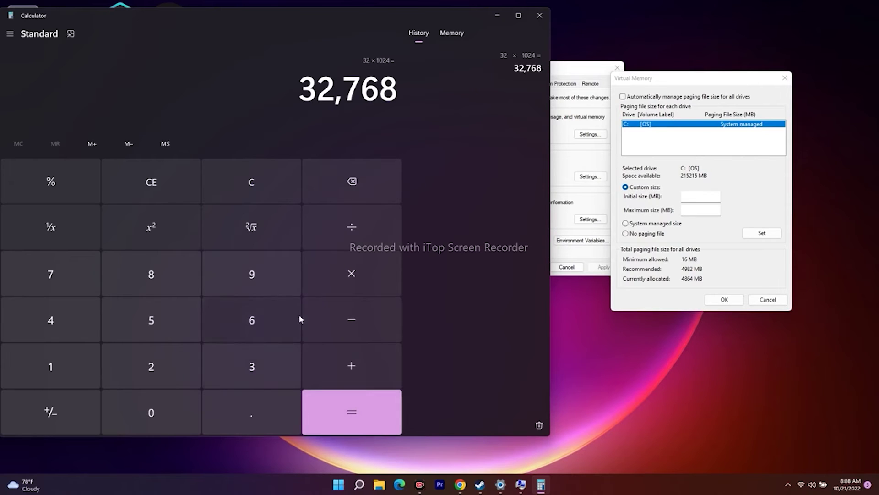
Step: Multiply the RAM size in megabytes by 1.5 in Calculator to work out the initial paging file size
click(356, 276)
click(85, 366)
click(231, 406)
click(163, 326)
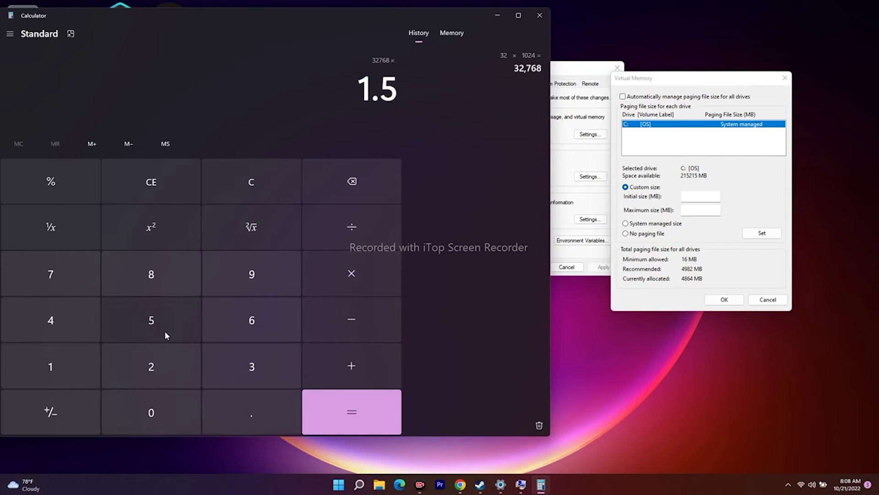
click(359, 414)
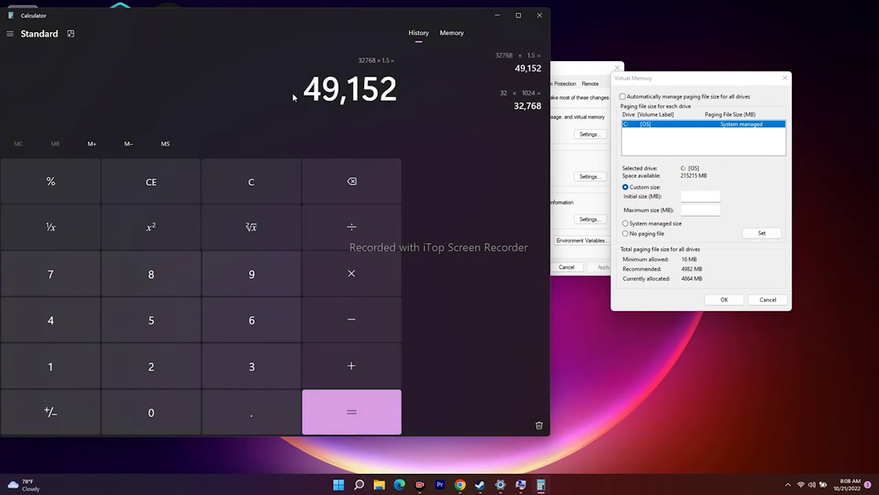
Step: Copy the calculated result and paste it as the initial size of 49,152 MB in the Virtual Memory dialog
drag(395, 89, 303, 89)
key(ctrl+c)
right_click(334, 87)
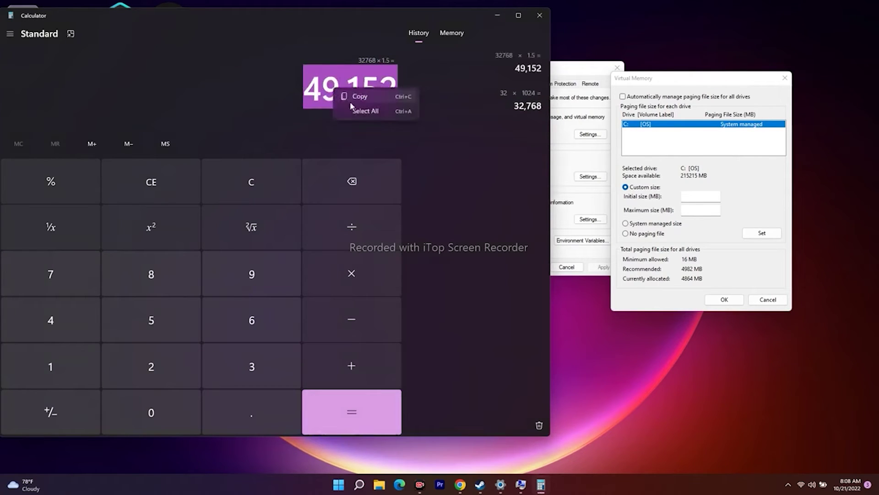
click(362, 95)
click(460, 137)
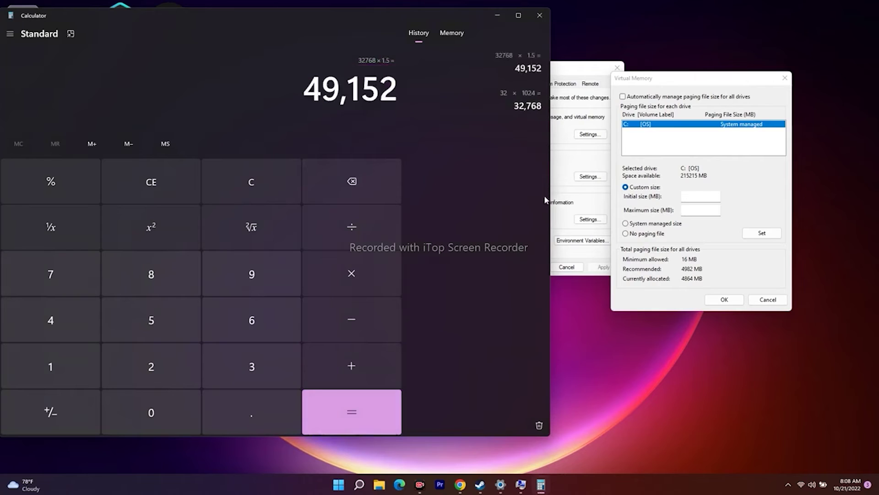
right_click(689, 201)
click(714, 242)
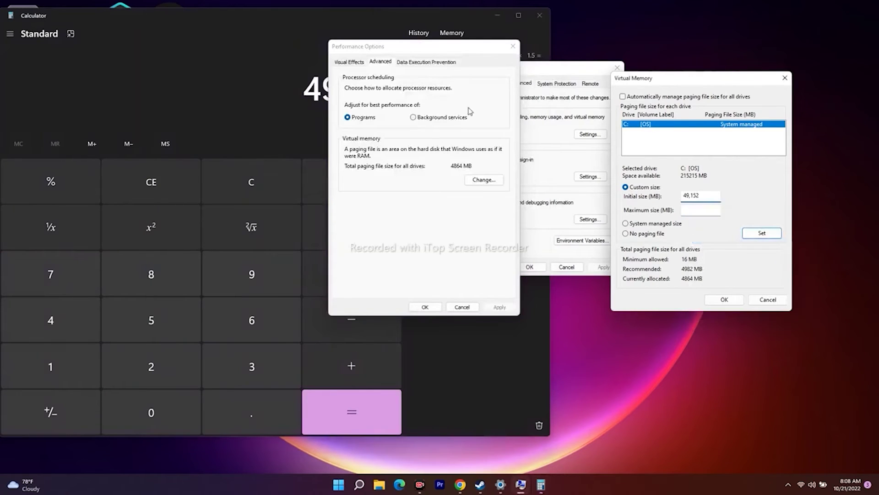
key(alt+Tab)
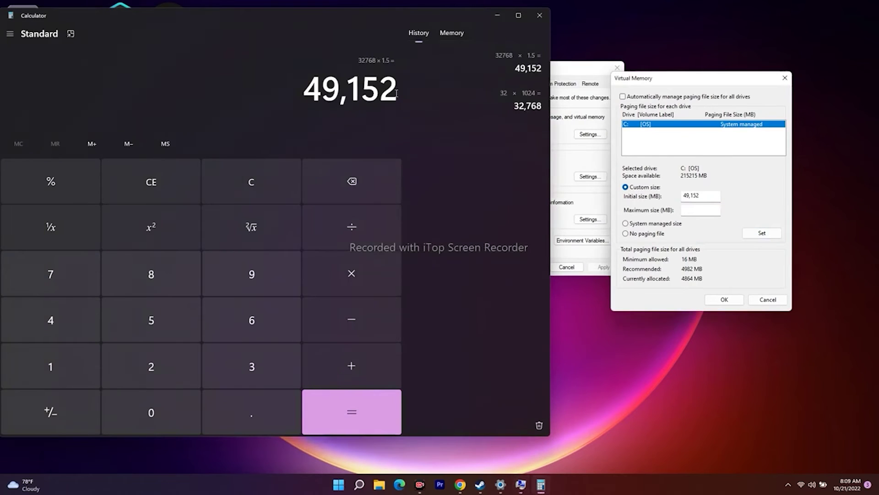
click(342, 189)
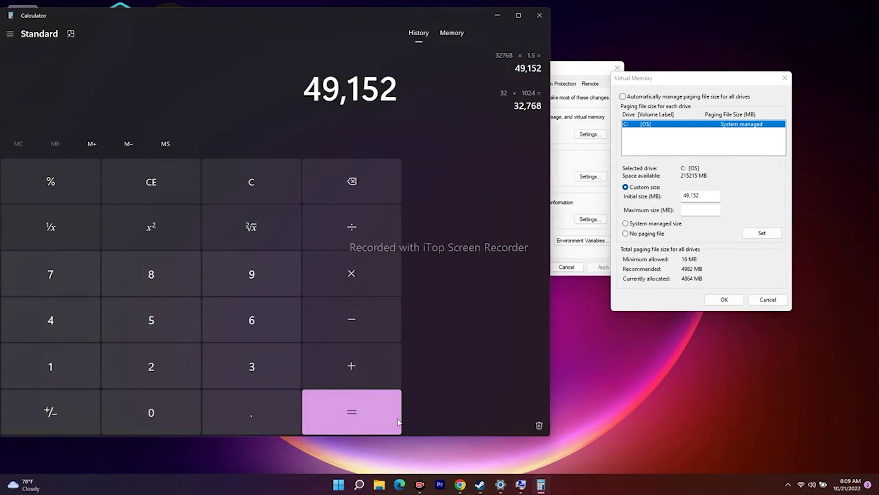
click(367, 411)
click(237, 181)
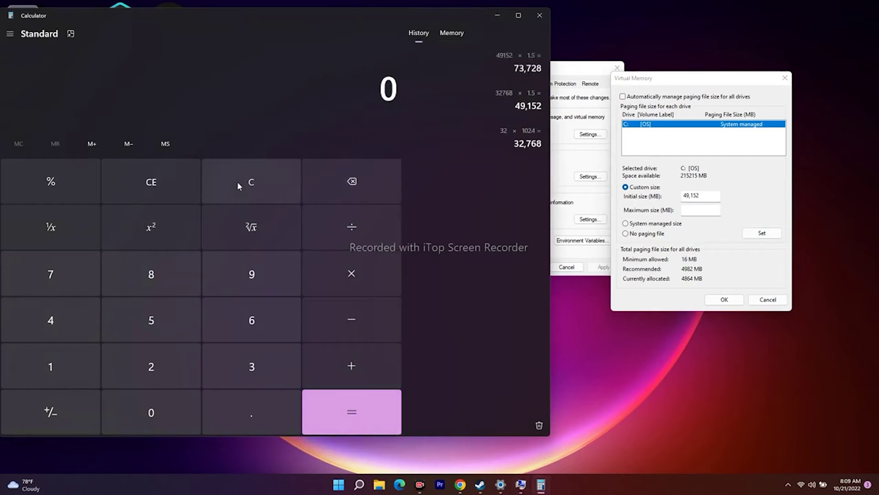
key(alt+Tab)
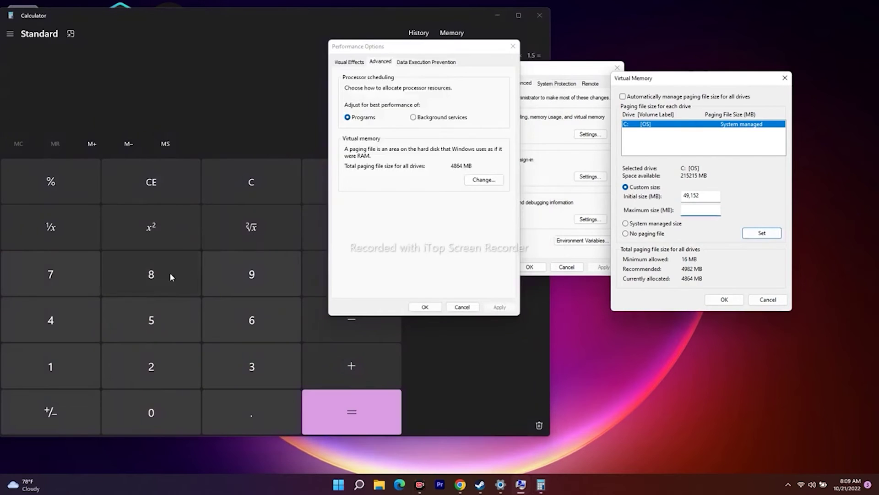
click(155, 276)
click(344, 279)
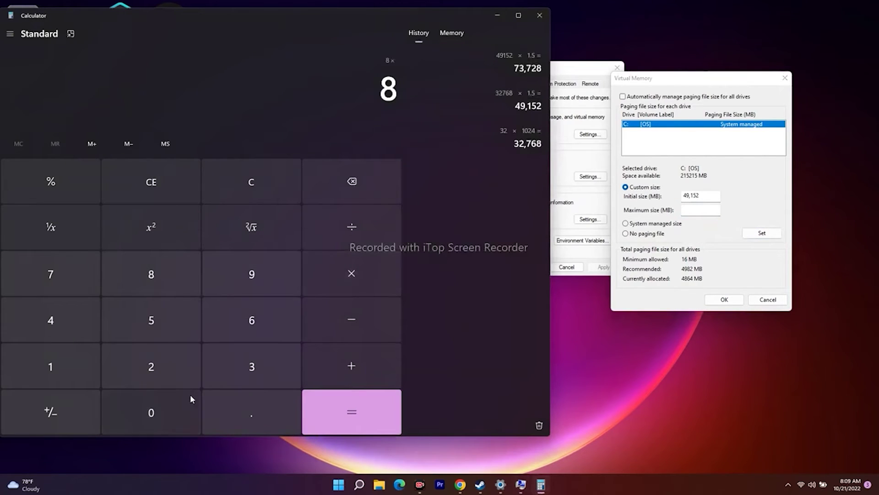
click(234, 366)
click(356, 185)
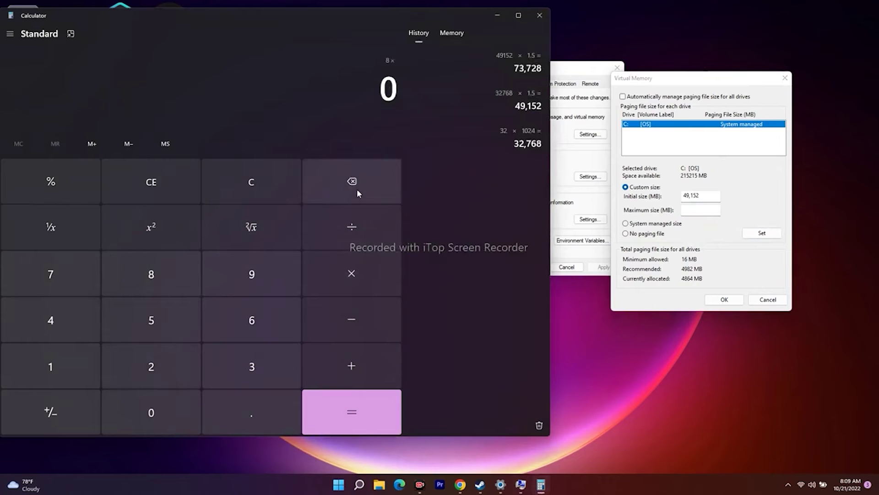
click(240, 362)
click(169, 367)
click(339, 277)
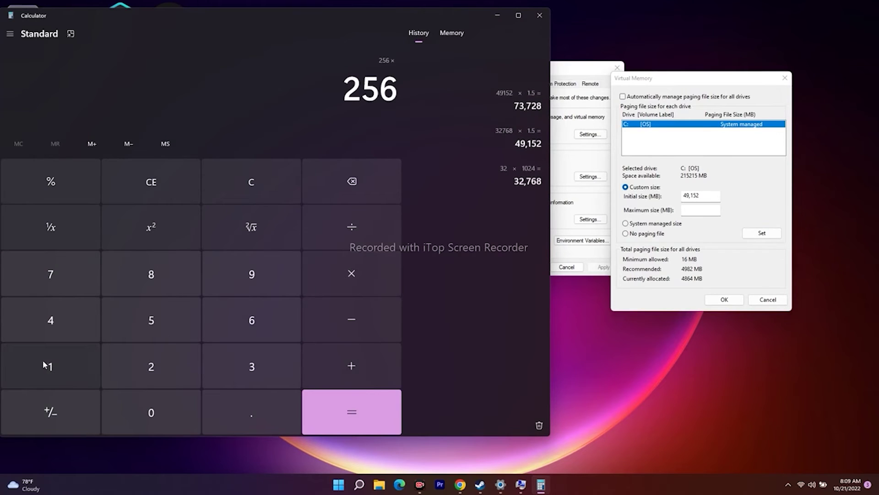
click(266, 188)
Step: Calculate 32 × 1024 in Calculator again to get the RAM size in megabytes for the maximum size
click(227, 364)
click(151, 366)
click(350, 272)
click(46, 365)
click(129, 423)
click(170, 370)
key(4)
click(369, 421)
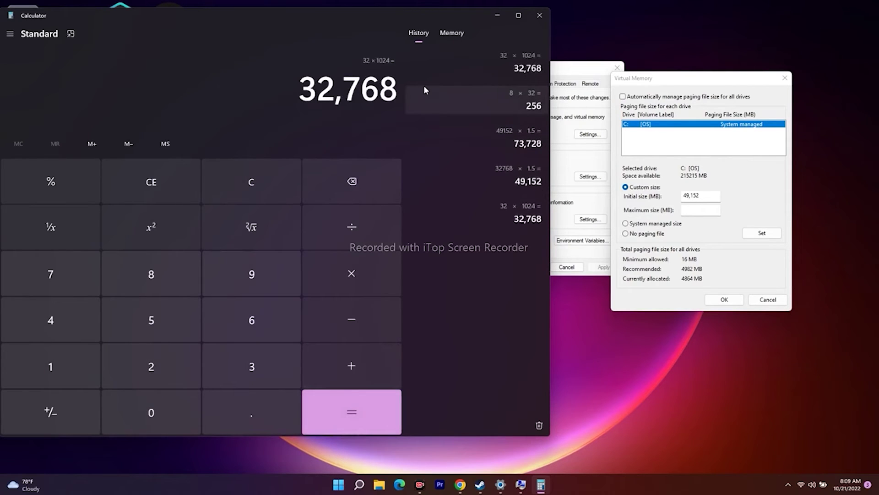
Step: Multiply the RAM size in megabytes by 3 to work out the maximum paging file size
click(356, 274)
click(255, 362)
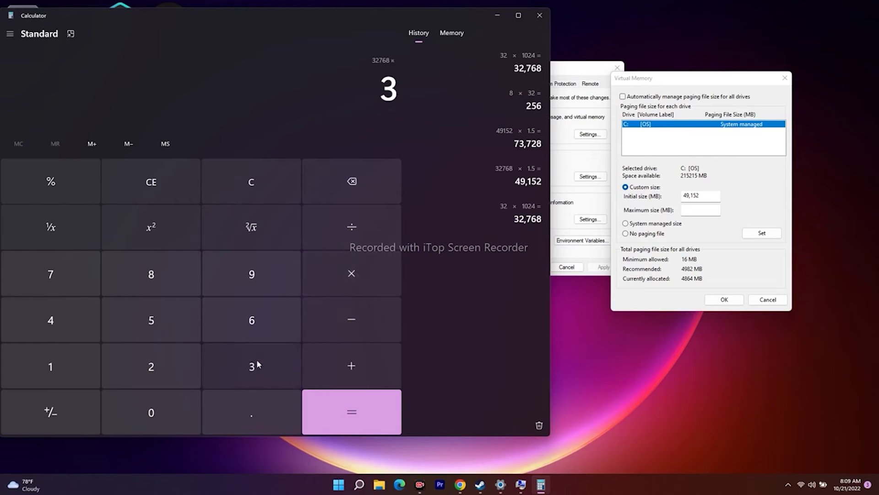
click(350, 412)
Step: Copy the calculated result and paste it as the maximum size of 98,304 MB in the Virtual Memory dialog
drag(300, 89, 399, 95)
key(ctrl+c)
right_click(393, 95)
click(415, 111)
click(687, 210)
right_click(687, 210)
click(709, 251)
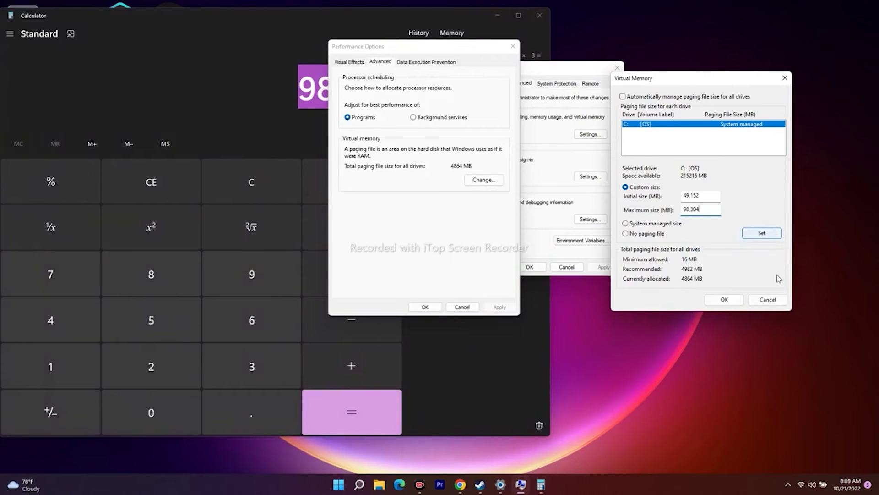
Step: Cancel the Virtual Memory dialog and close Performance Options, System Properties and Calculator
click(768, 299)
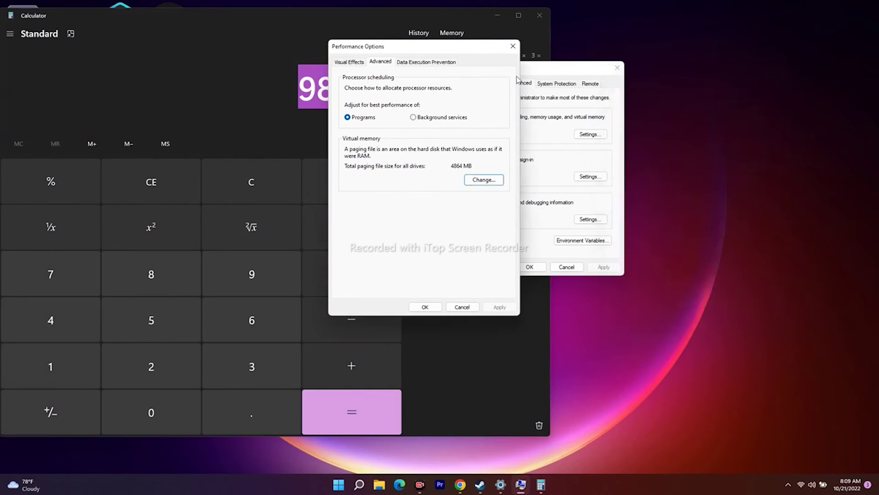
click(513, 46)
click(617, 68)
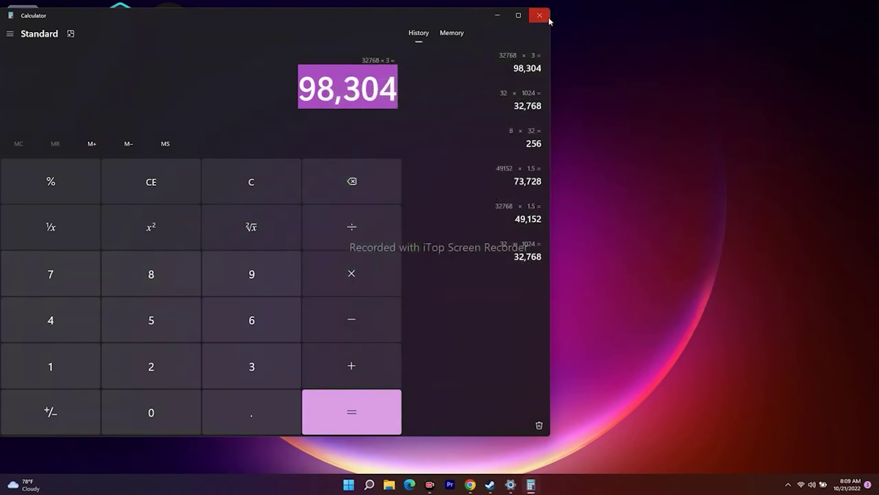
click(549, 18)
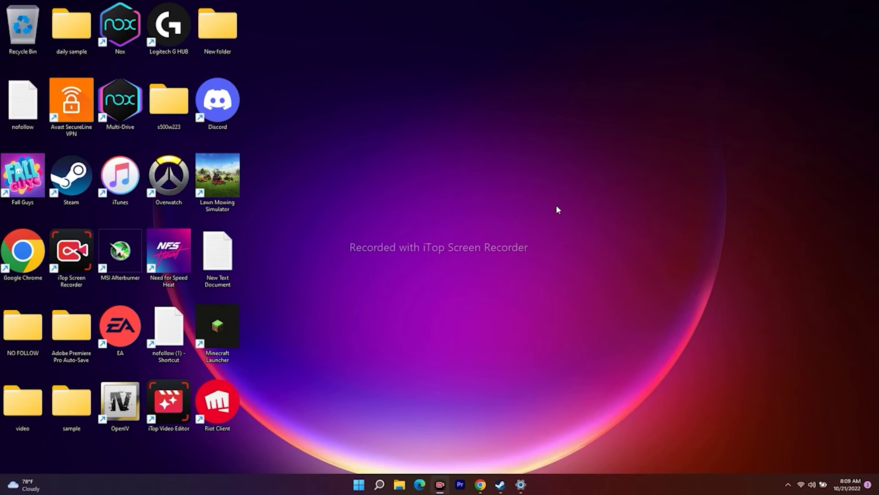
Step: Open the Windows Graphics settings, bring up the file picker for adding a desktop app, and cancel it
click(379, 484)
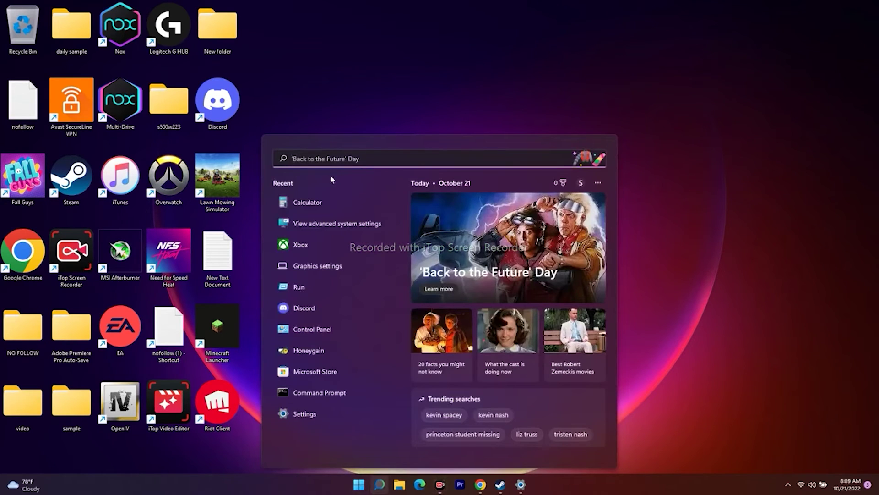
drag(304, 261, 299, 267)
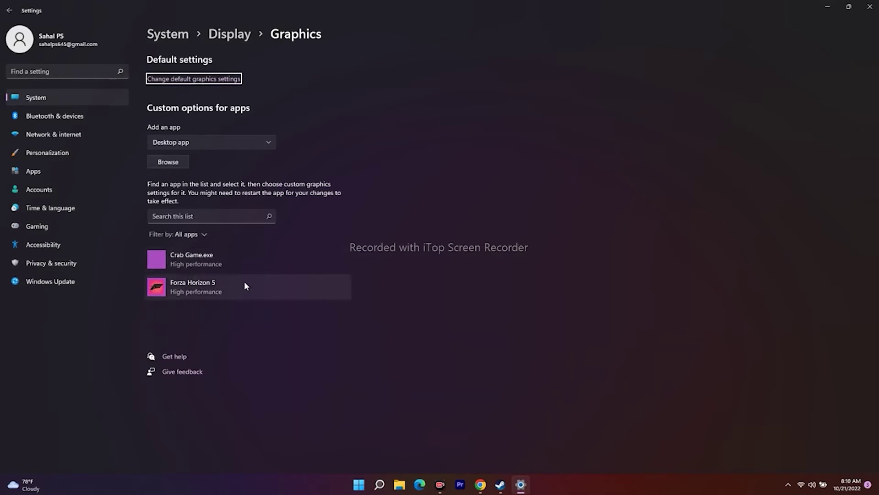
click(165, 164)
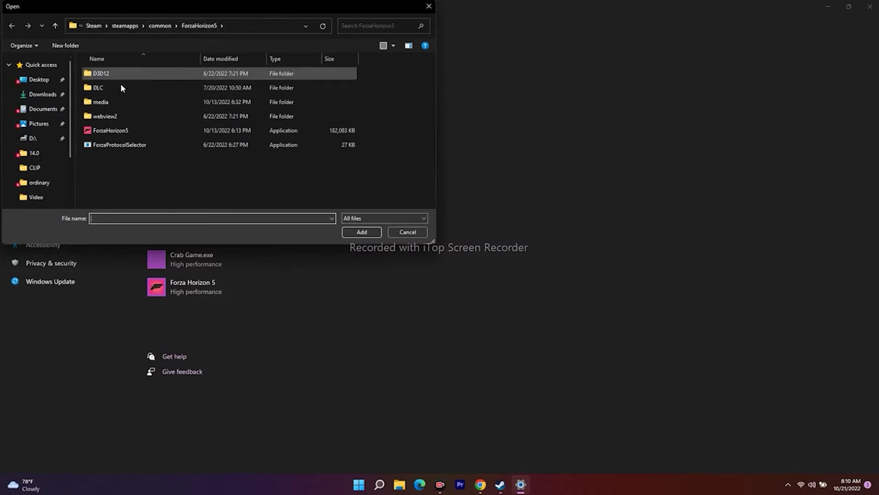
click(399, 229)
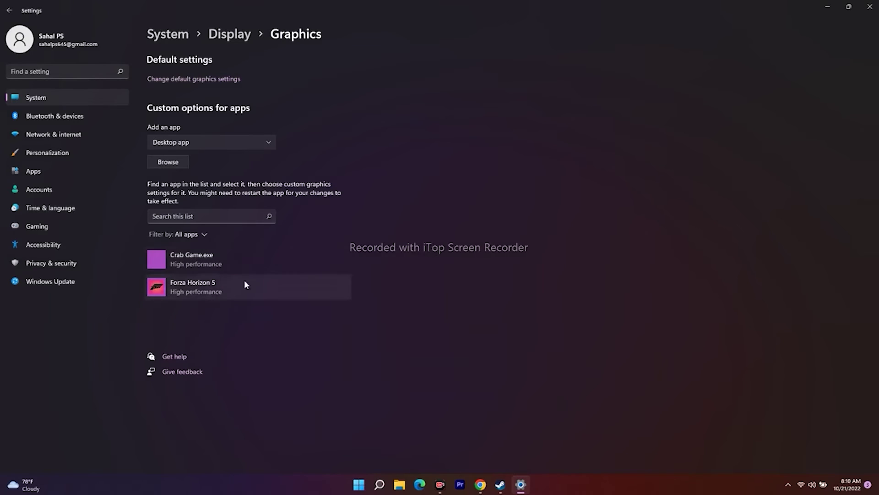
Step: View the graphics preference options for Crab Game.exe, cancel without saving, and close Settings
click(266, 253)
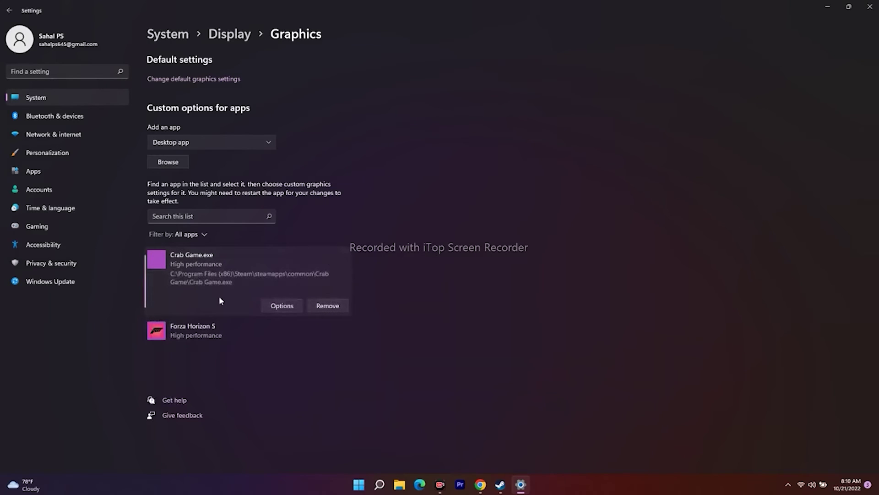
click(280, 307)
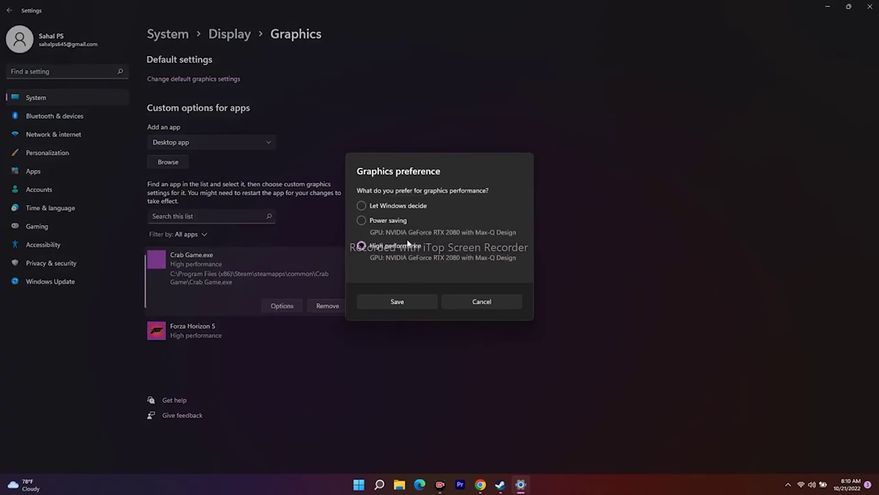
click(493, 303)
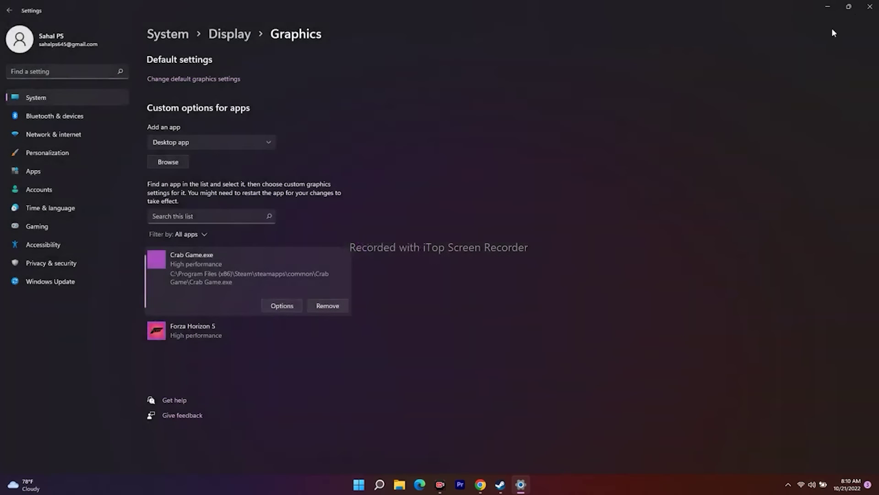
click(870, 6)
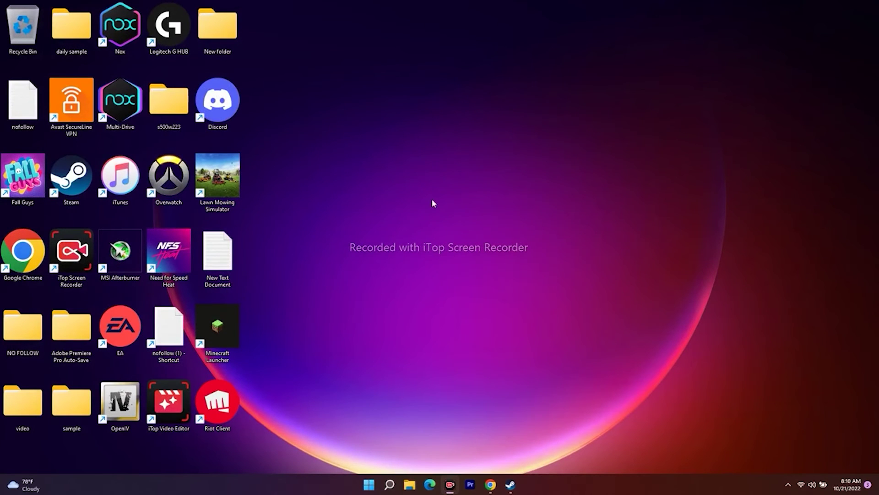
Step: Bring up the Steam window briefly and minimize it again
click(510, 484)
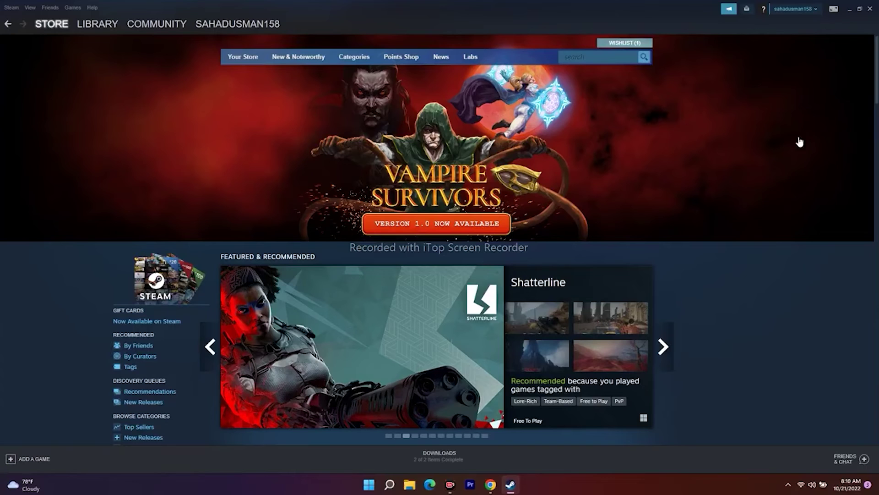
click(851, 9)
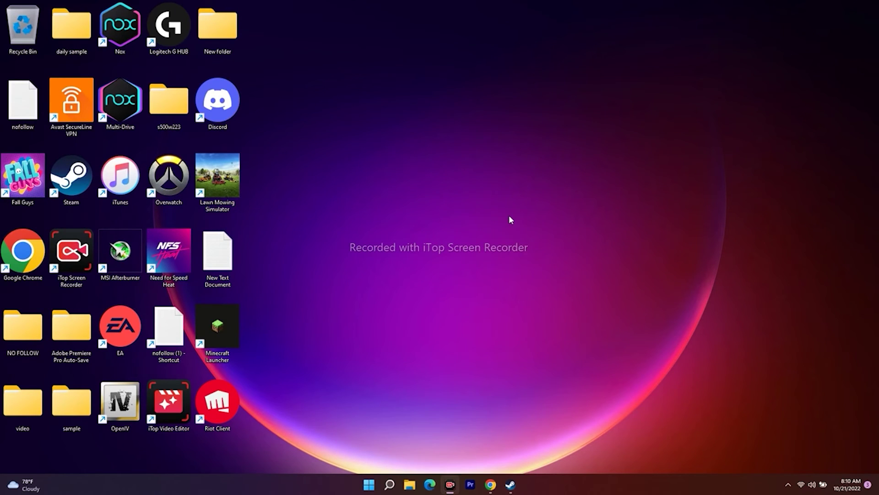
Step: Switch to Chrome and examine the Visual C++ Redistributable downloads page, especially the X86 and X64 packages for Visual Studio 2015–2022
click(490, 484)
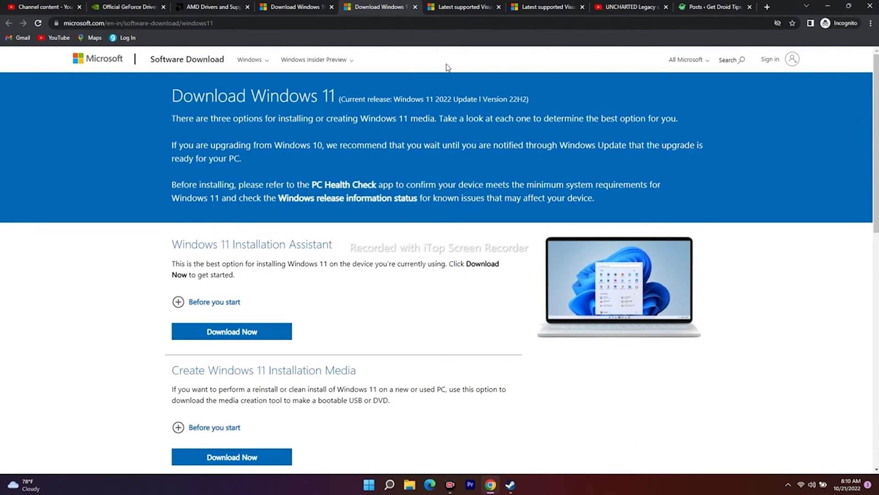
click(465, 6)
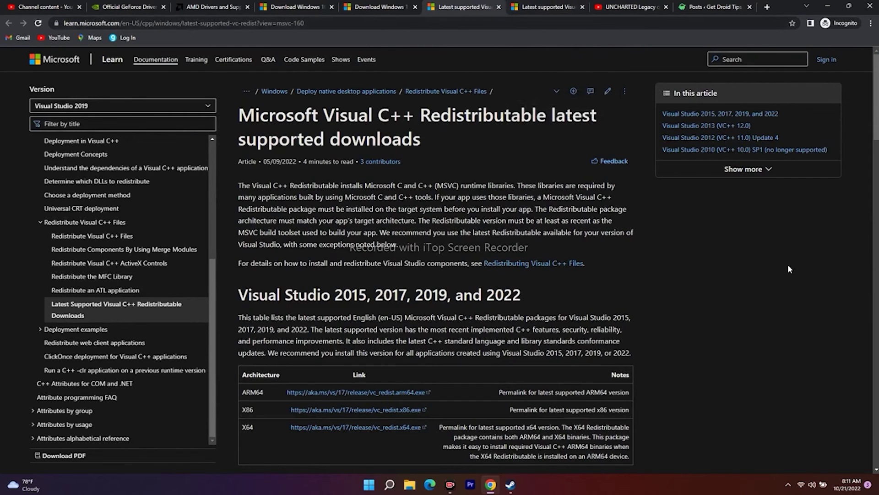
scroll(774, 269, down, 4)
drag(257, 225, 239, 249)
click(260, 244)
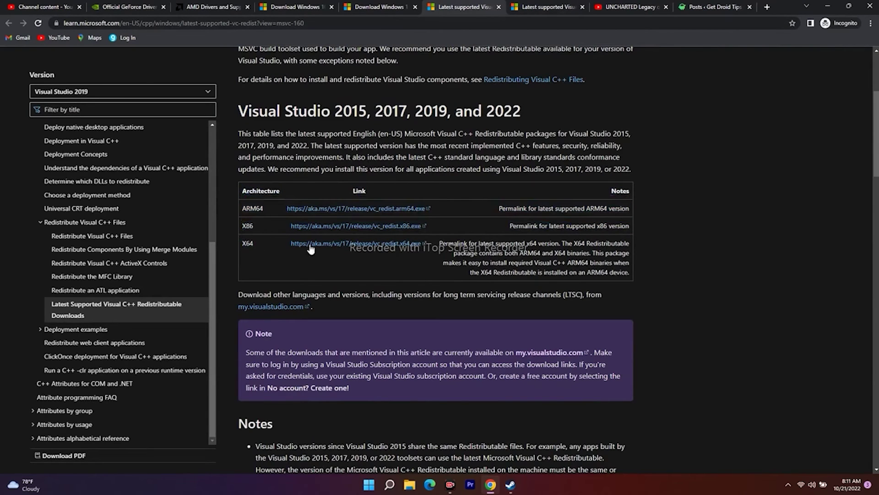
scroll(824, 289, down, 3)
scroll(825, 291, down, 2)
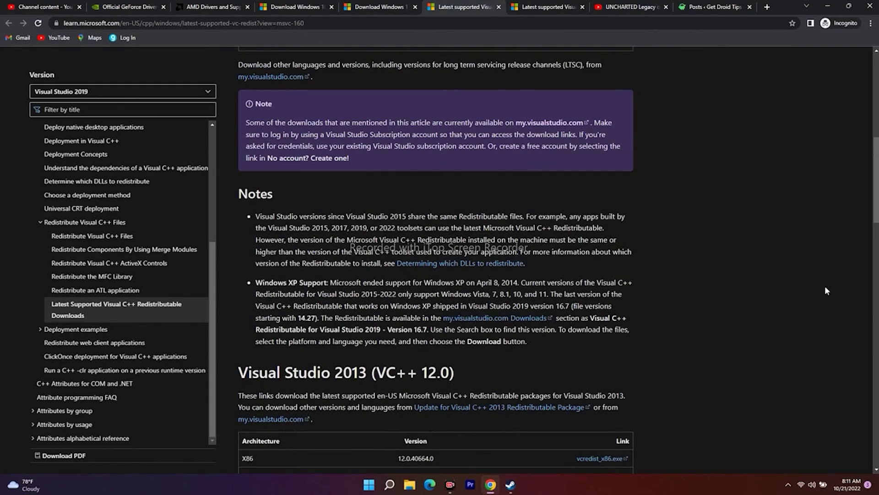
scroll(826, 291, up, 3)
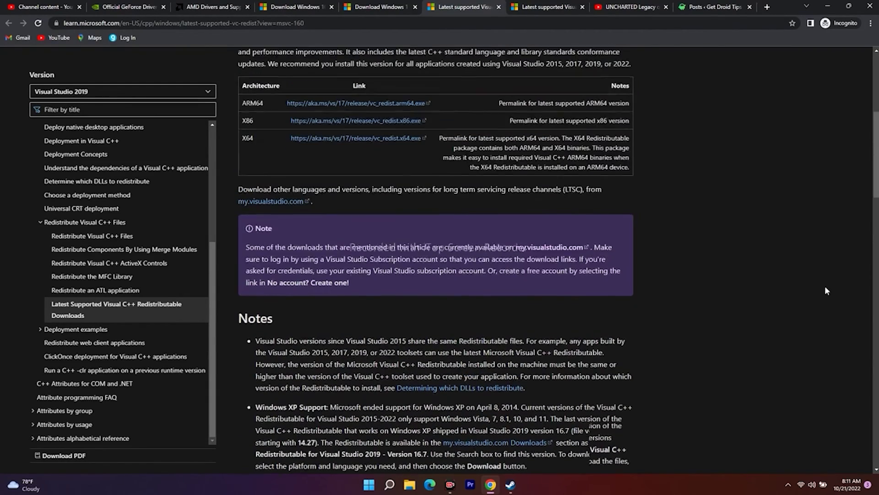
scroll(827, 290, up, 2)
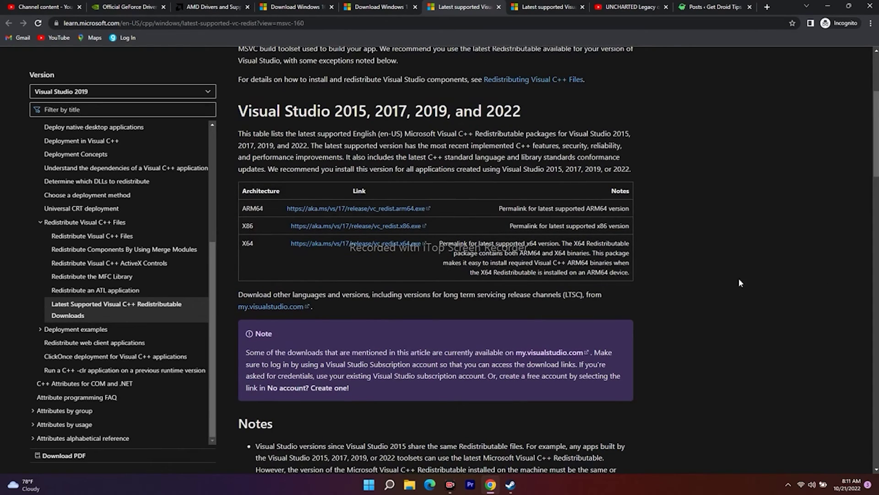
scroll(714, 270, up, 2)
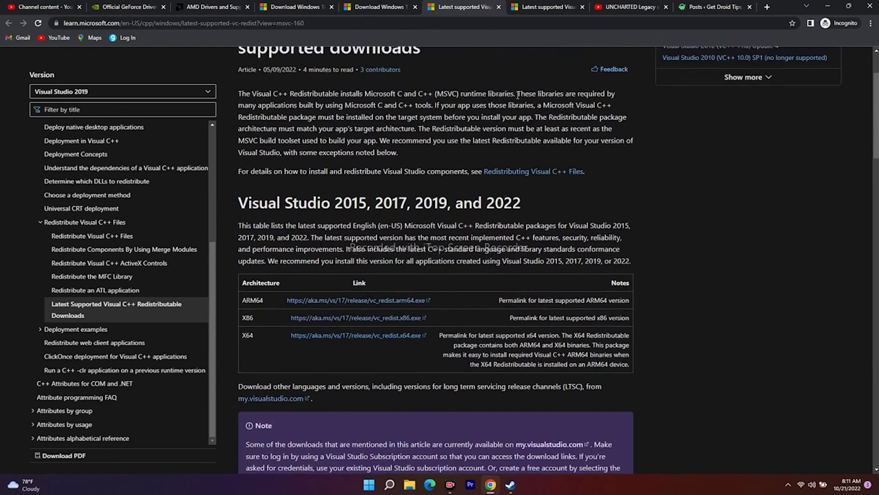
Step: Minimize the browser and open Programs and Features from the Control Panel
double_click(538, 4)
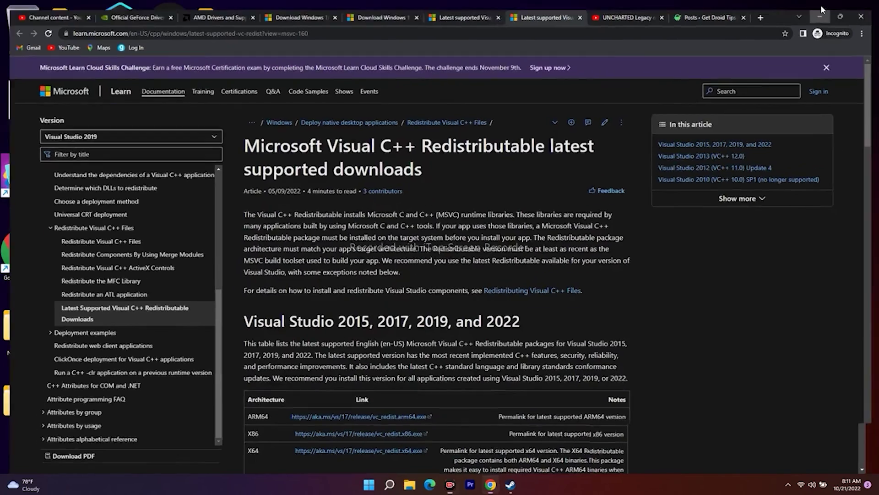
click(820, 14)
click(390, 485)
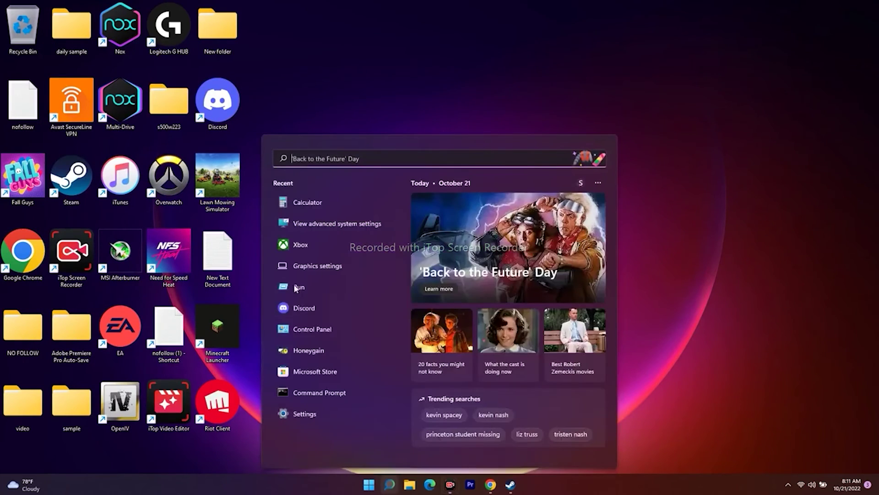
click(306, 333)
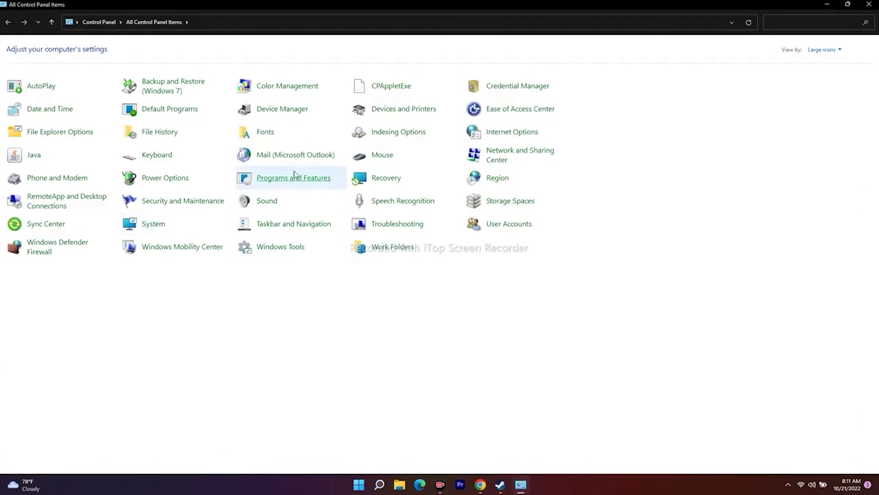
click(295, 179)
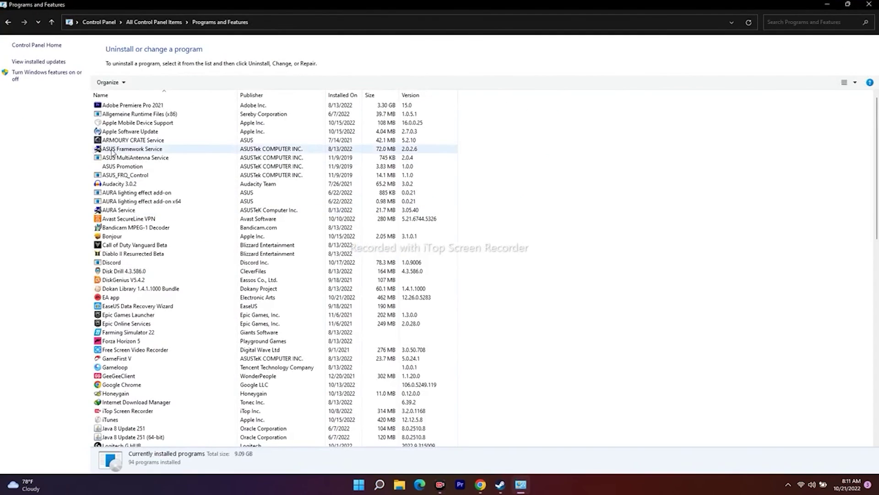
Step: Examine the Microsoft Visual C++ Redistributable entries among the installed programs, and close the window
scroll(117, 148, down, 6)
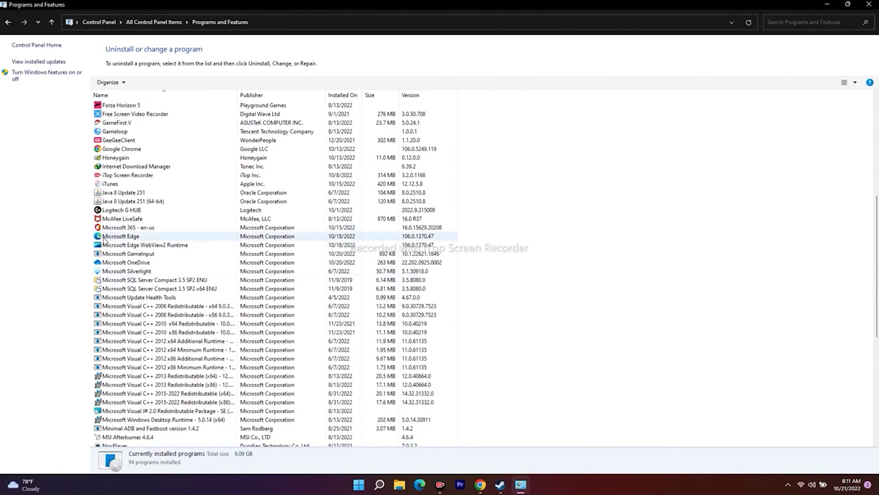
scroll(188, 211, down, 2)
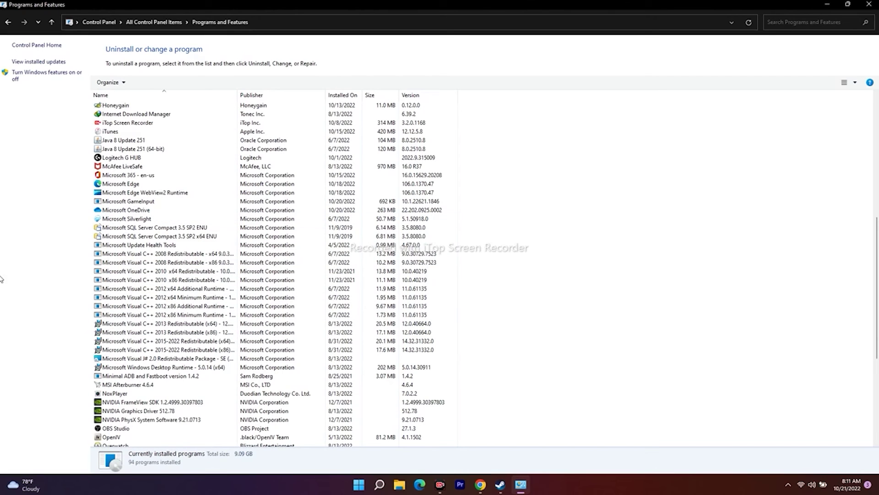
scroll(645, 240, down, 7)
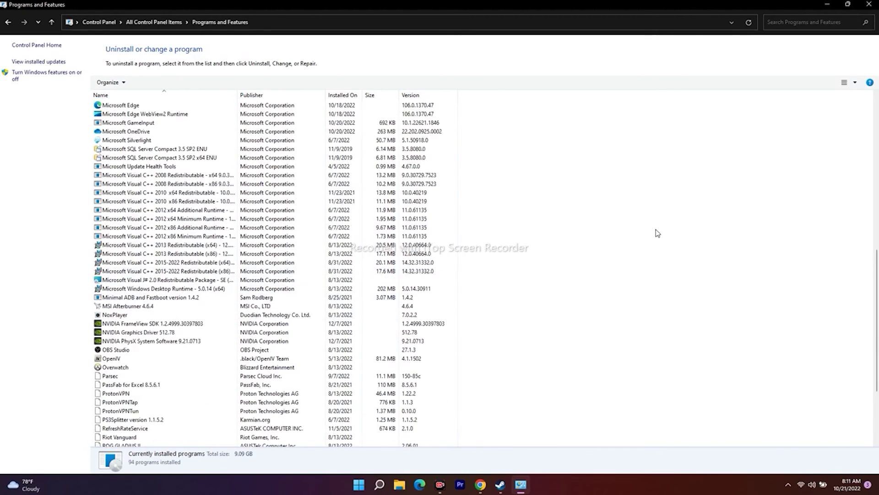
scroll(657, 231, up, 7)
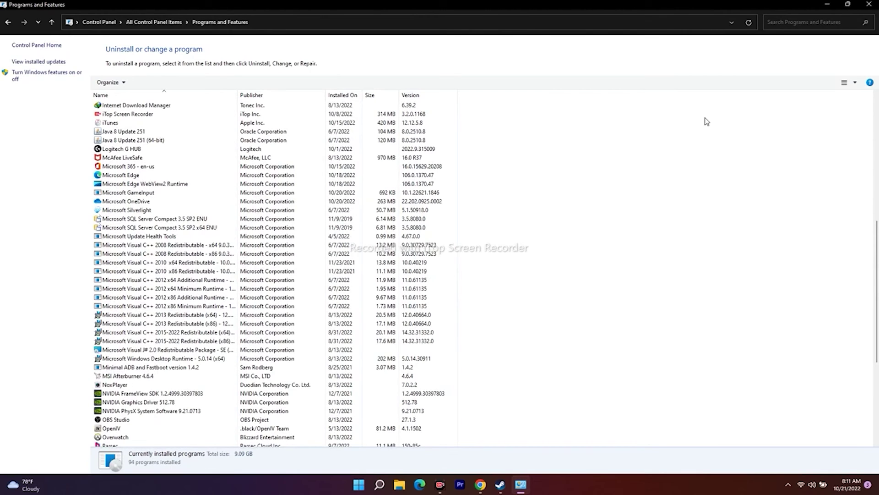
click(875, 4)
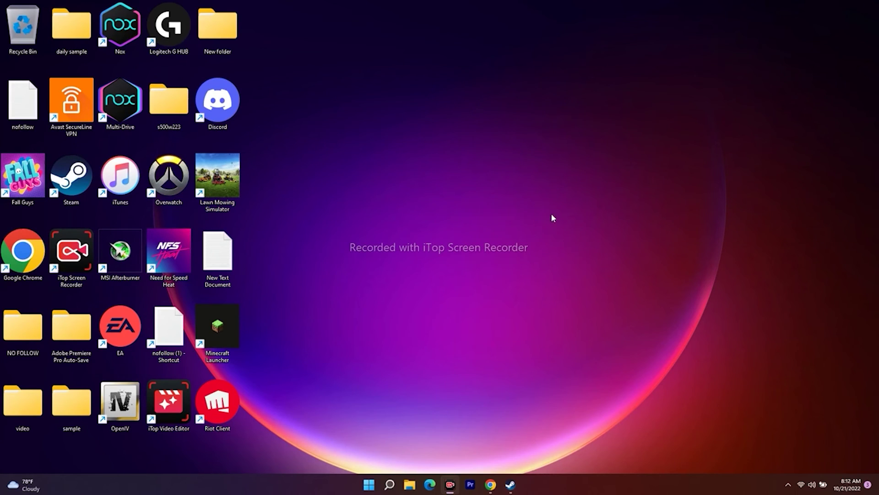
Step: Switch to YouTube Studio in Chrome, read through the unanswered channel comments, and return to the channel content
click(490, 484)
click(39, 7)
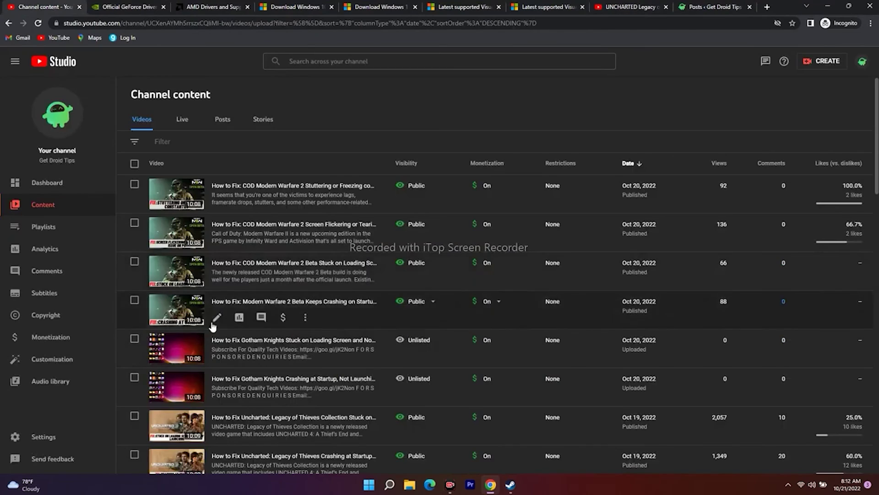
click(67, 275)
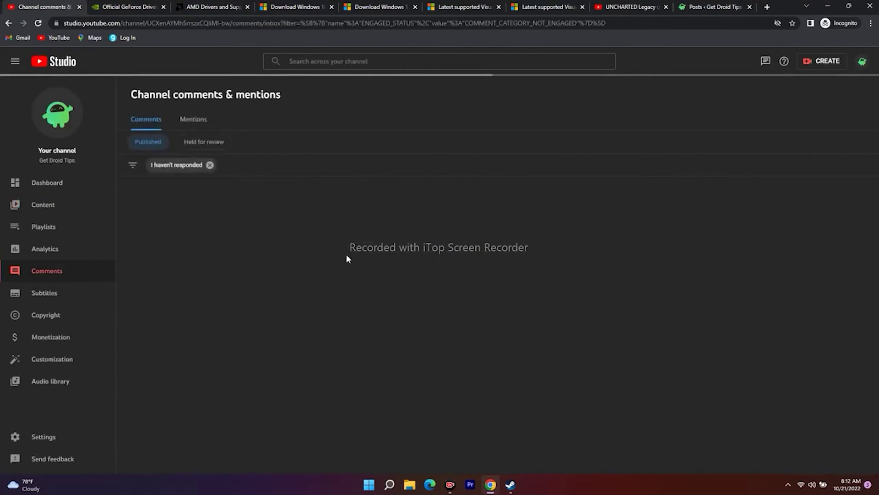
scroll(493, 255, down, 1)
scroll(495, 256, down, 5)
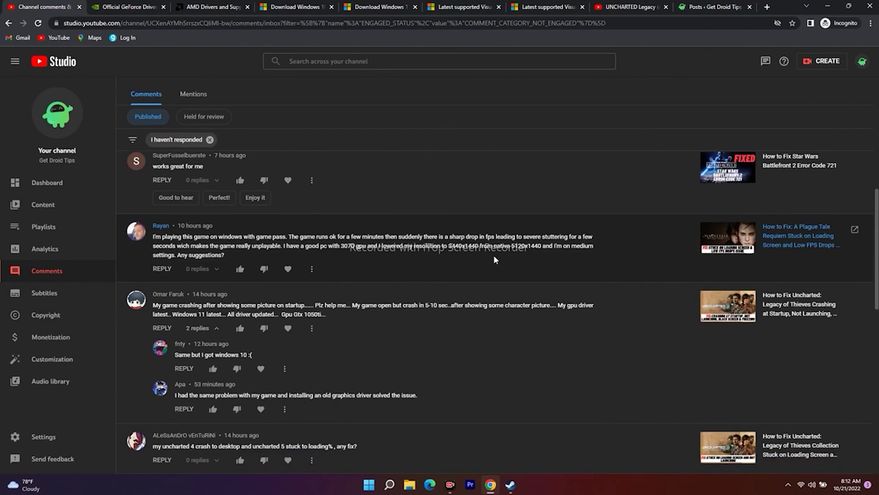
scroll(495, 259, down, 6)
scroll(505, 300, up, 10)
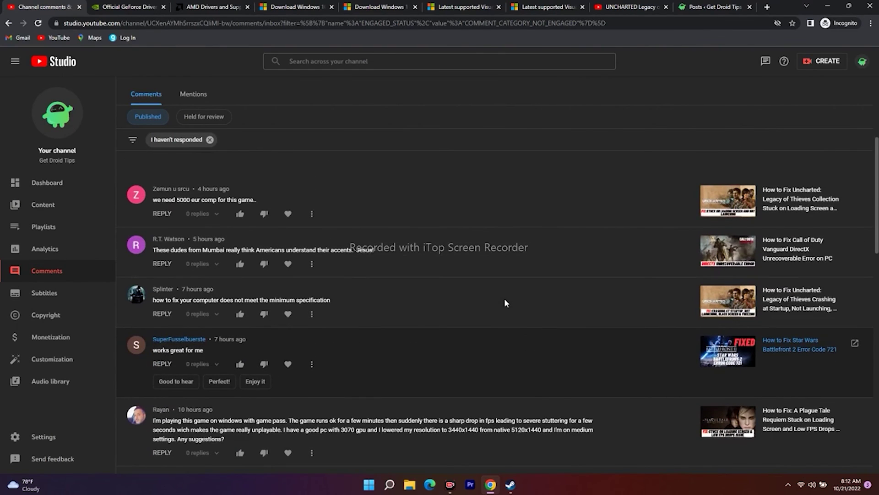
click(45, 204)
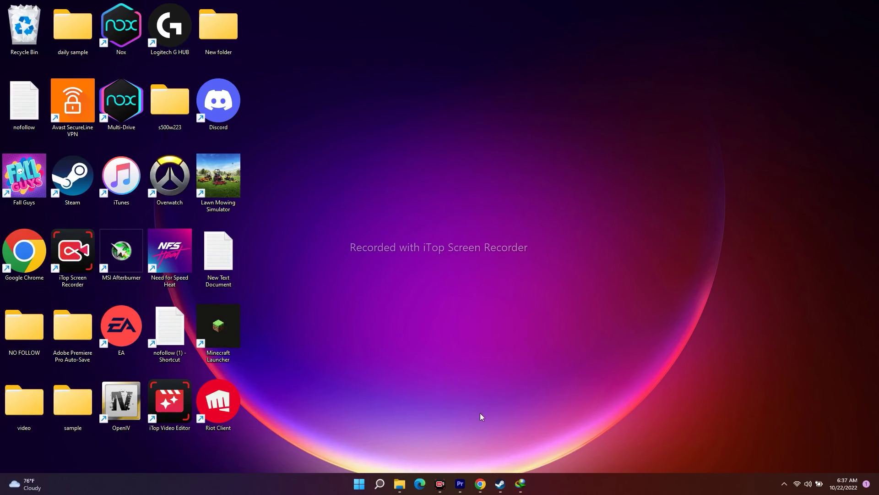
Step: Switch to Chrome and skim the opening of the "Fix: Gotham Knights Keeps Crashing on Startup on PC" article
click(480, 483)
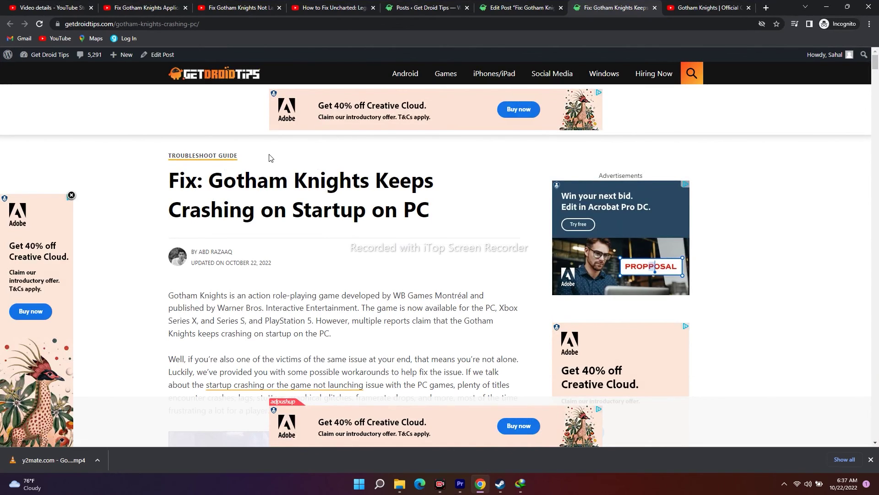
scroll(280, 161, down, 5)
scroll(387, 172, up, 5)
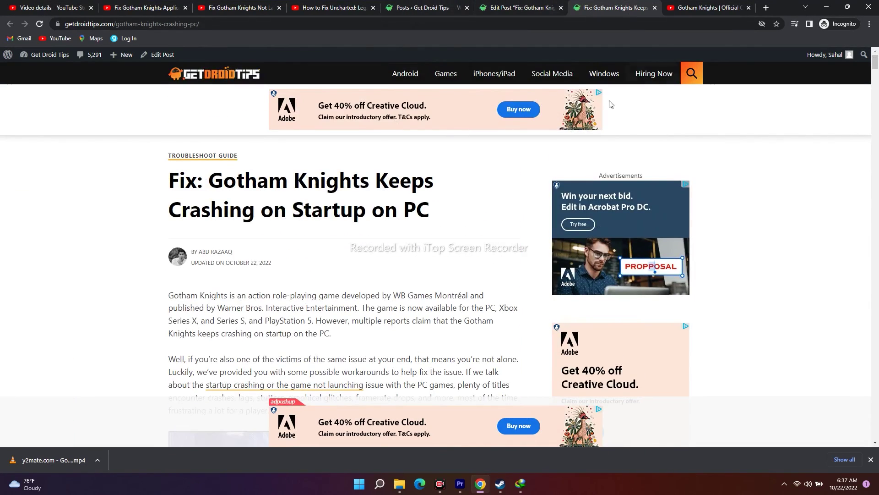
Step: Look through the WordPress posts found for "Plague tale", including the Gotham Knights and UNCHARTED crash-fix posts
click(422, 7)
scroll(275, 320, up, 2)
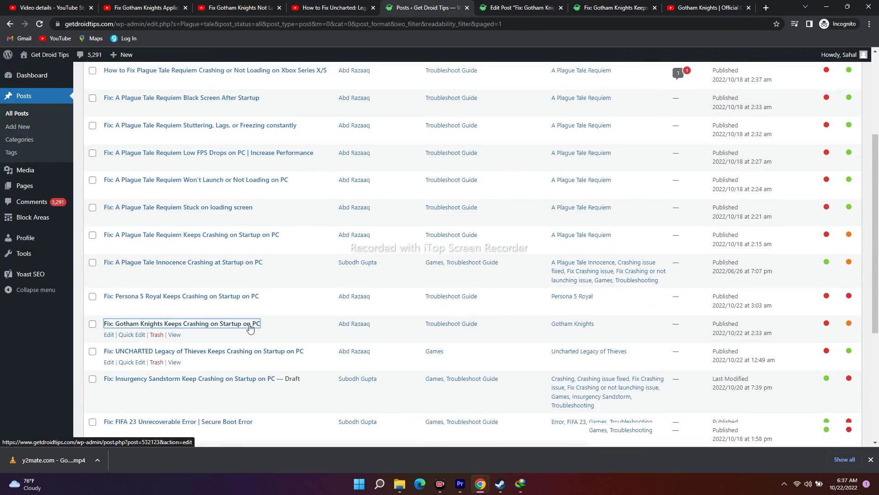
scroll(314, 211, down, 3)
scroll(314, 211, down, 2)
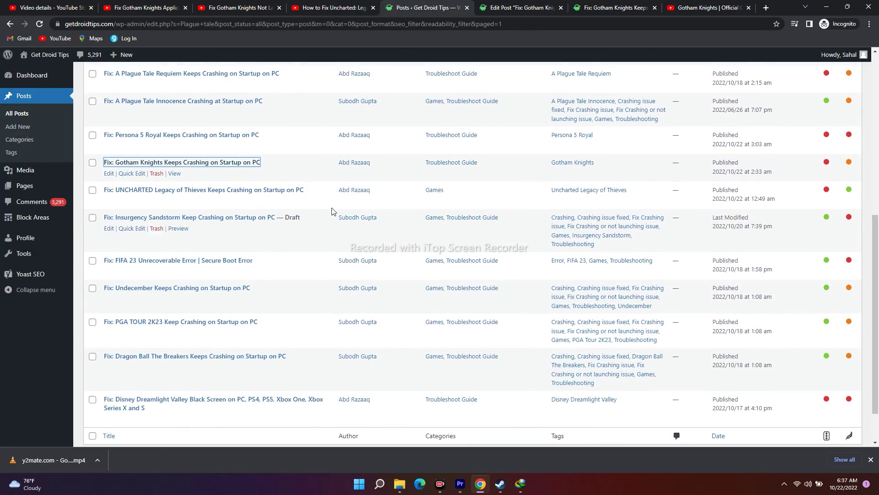
scroll(317, 239, down, 1)
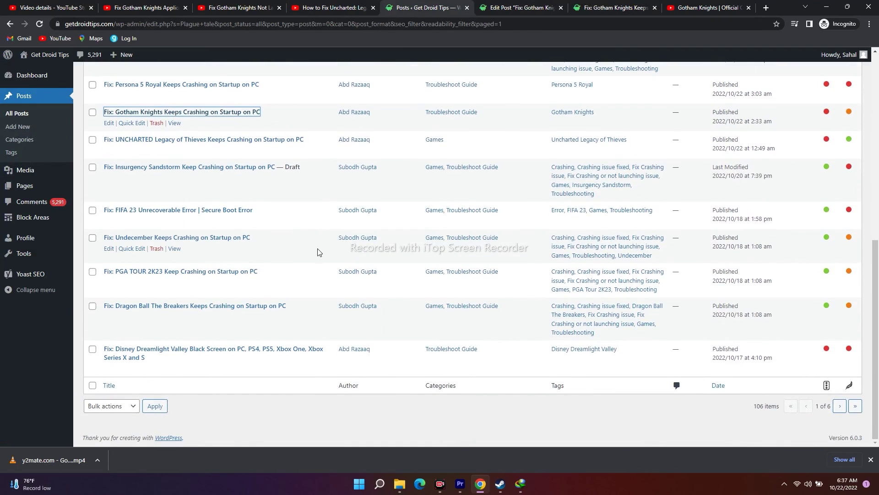
scroll(318, 249, up, 5)
scroll(319, 252, up, 3)
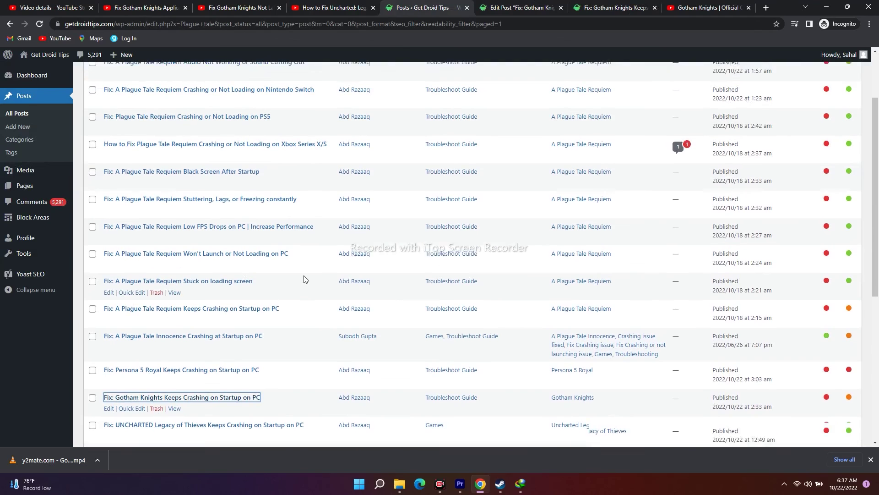
scroll(304, 279, down, 3)
scroll(280, 219, down, 3)
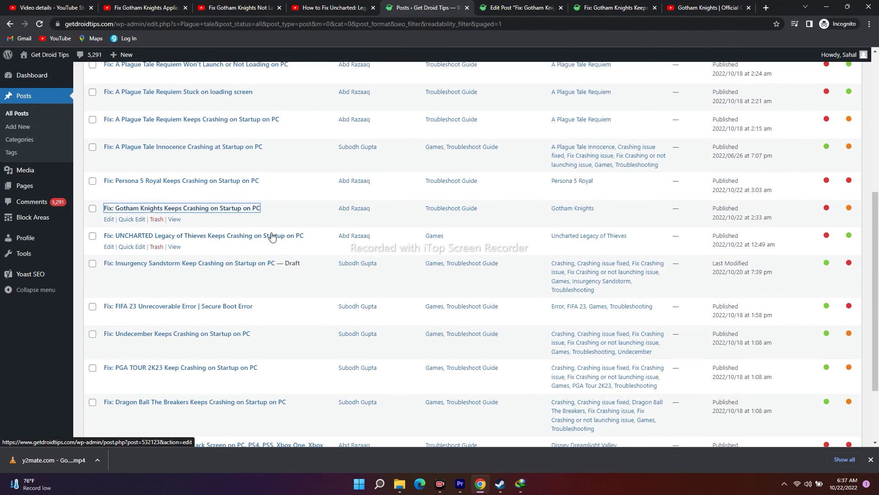
scroll(272, 238, up, 2)
scroll(177, 250, down, 1)
scroll(245, 257, up, 8)
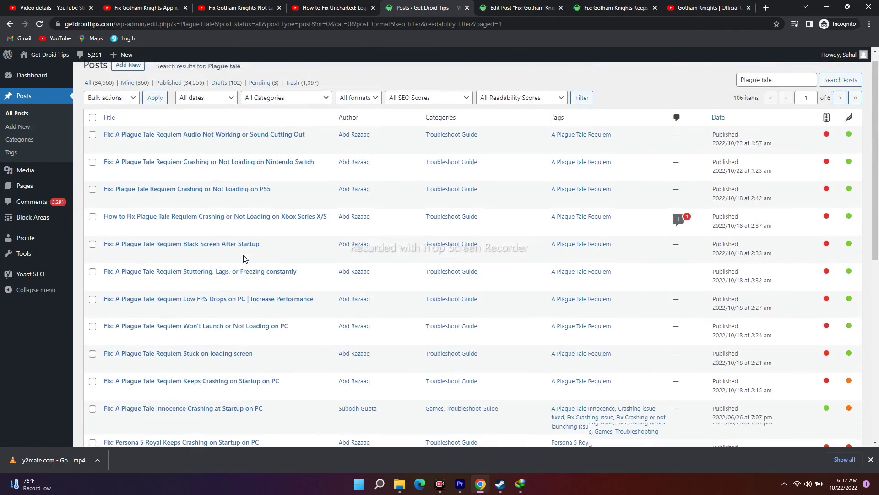
Step: Return to the published Gotham Knights crash-fix article and look over its title and introduction
click(616, 7)
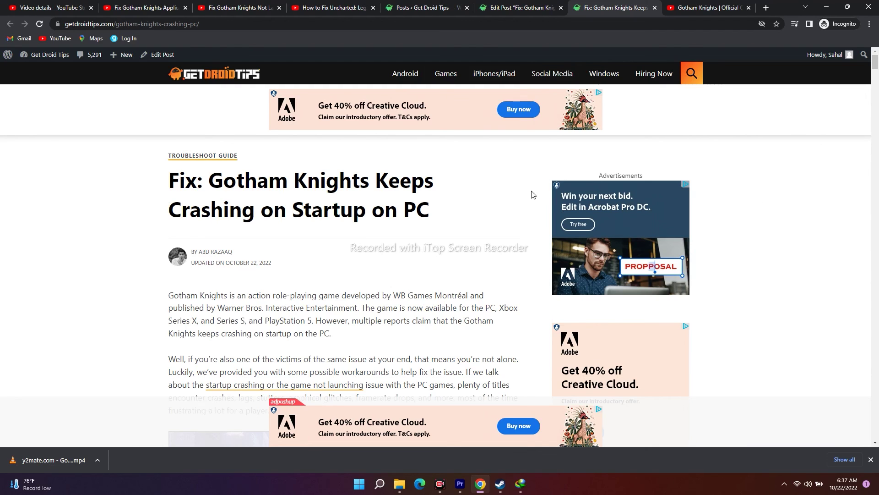
scroll(738, 218, down, 3)
scroll(739, 217, up, 3)
scroll(739, 216, down, 2)
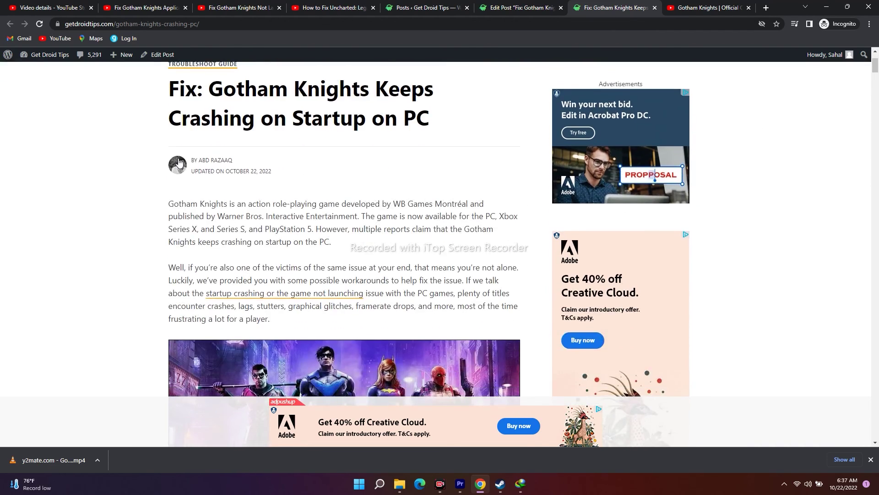
scroll(744, 115, up, 2)
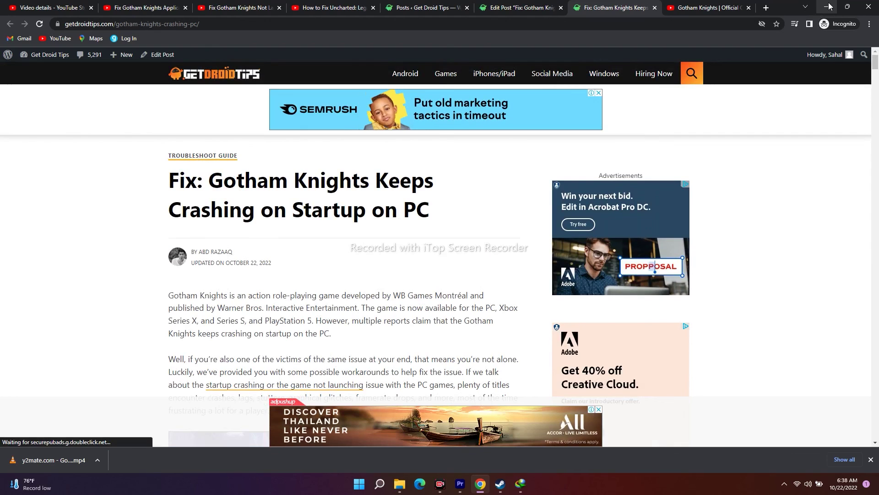
Step: Review the channel's video list and comments page in YouTube Studio, and minimize the browser
click(94, 5)
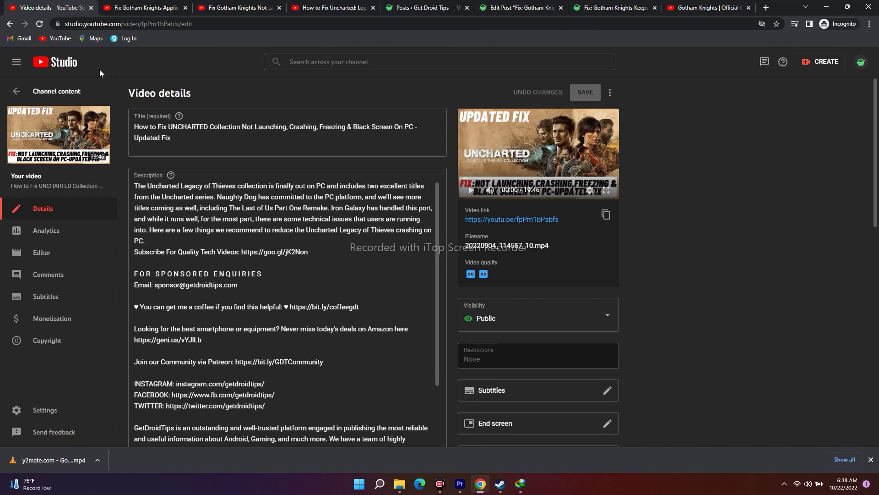
click(12, 95)
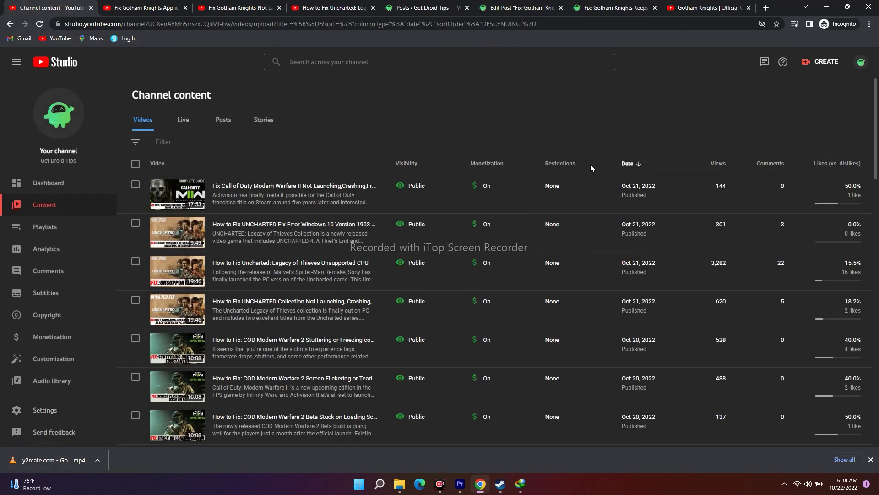
scroll(117, 291, down, 5)
click(60, 269)
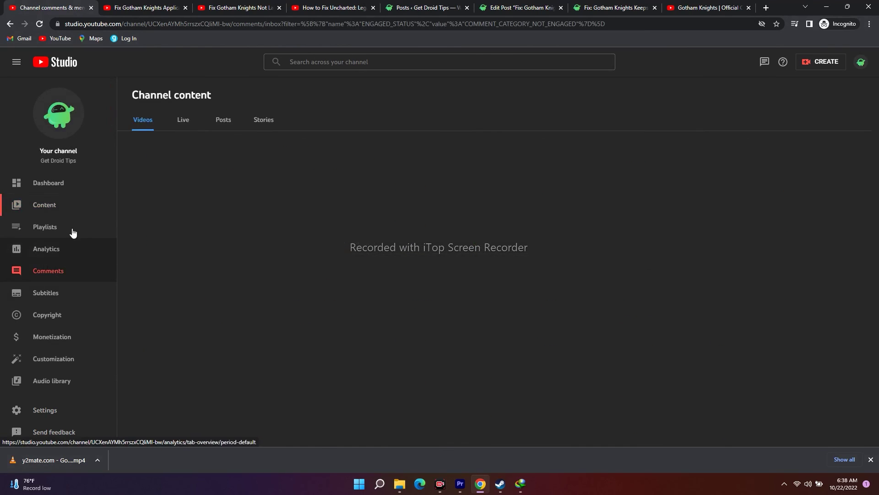
click(53, 209)
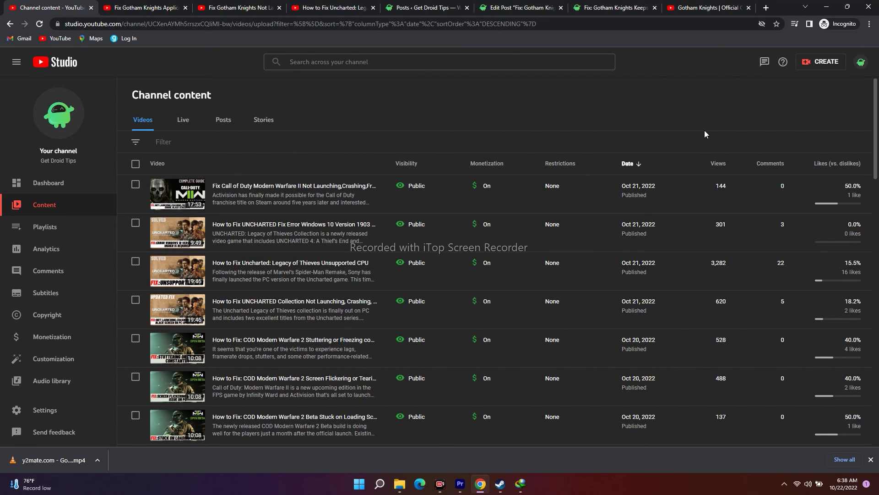
scroll(572, 290, down, 5)
scroll(529, 246, up, 5)
click(826, 7)
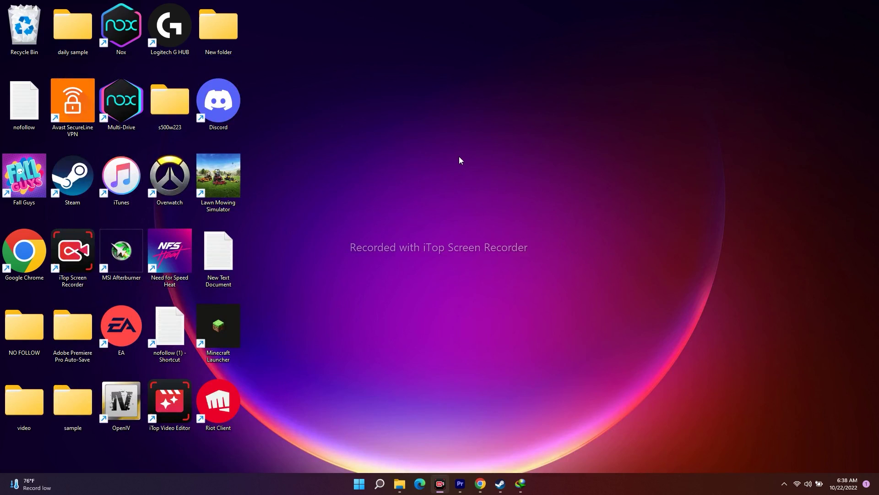